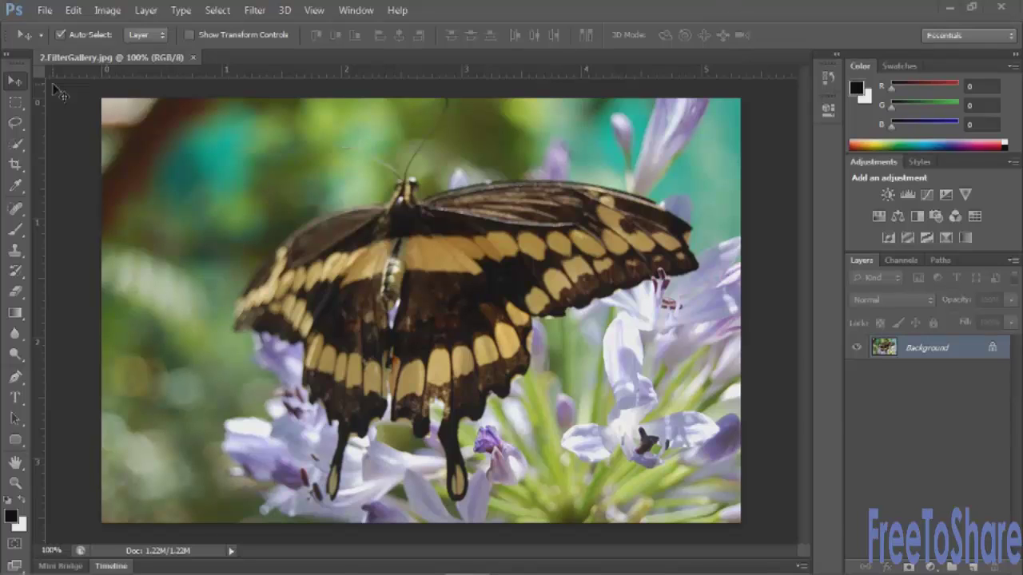
- Open the Filter Gallery for the butterfly photo and expand the Artistic filter category
{"action": "left_click", "coordinate": [252, 11]}
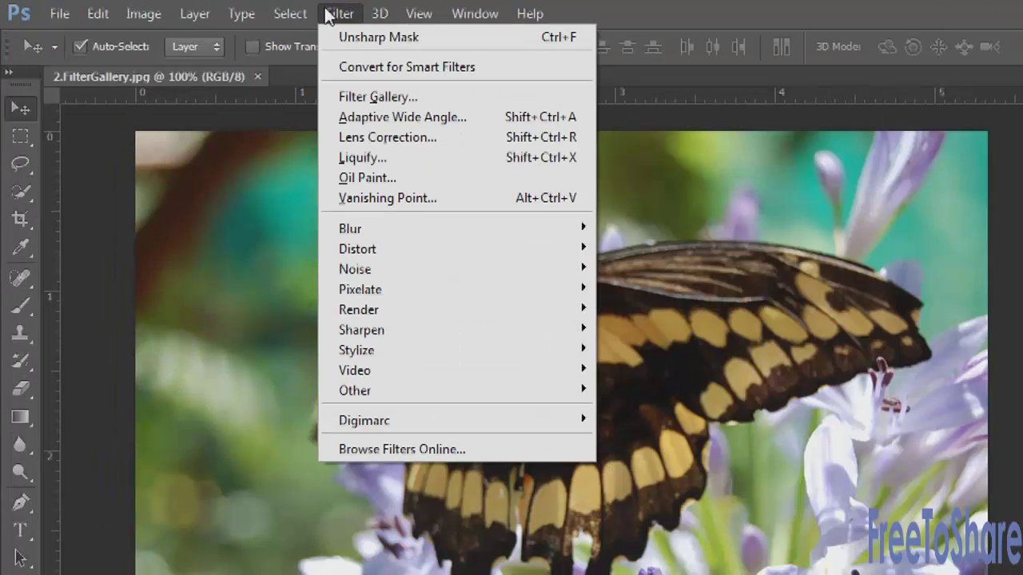
{"action": "left_click", "coordinate": [416, 99]}
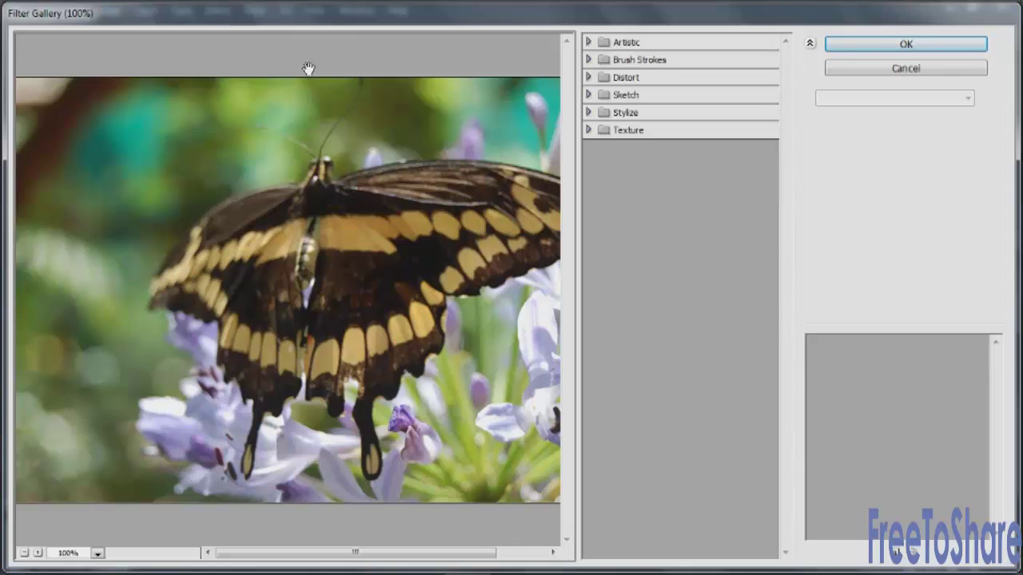
{"action": "left_click", "coordinate": [589, 42]}
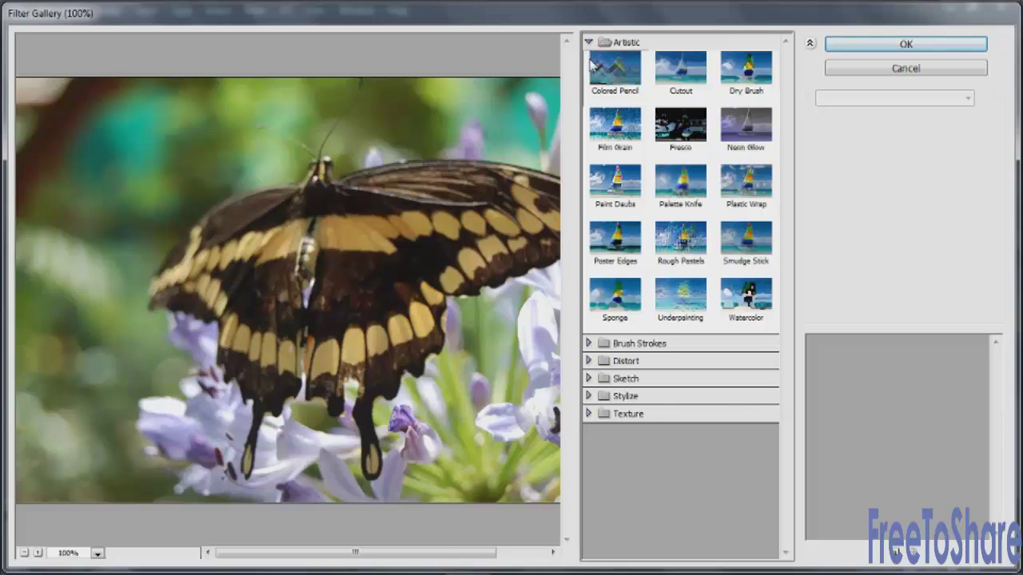
- Preview the Artistic filters Colored Pencil, Cutout, Dry Brush, Neon Glow, Fresco, Film Grain and Paint Daubs on the photo
{"action": "left_click", "coordinate": [612, 74]}
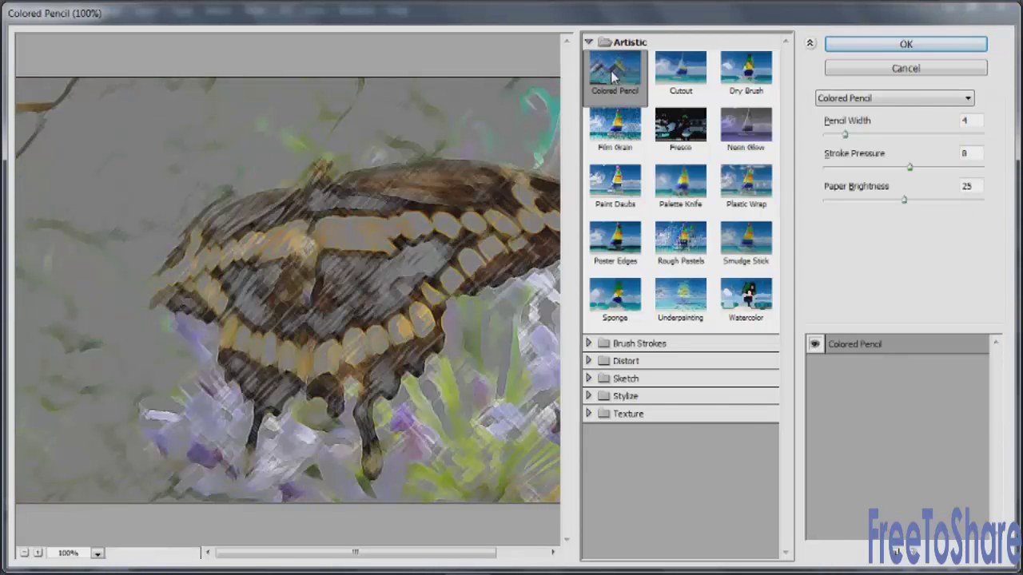
{"action": "left_click", "coordinate": [685, 78]}
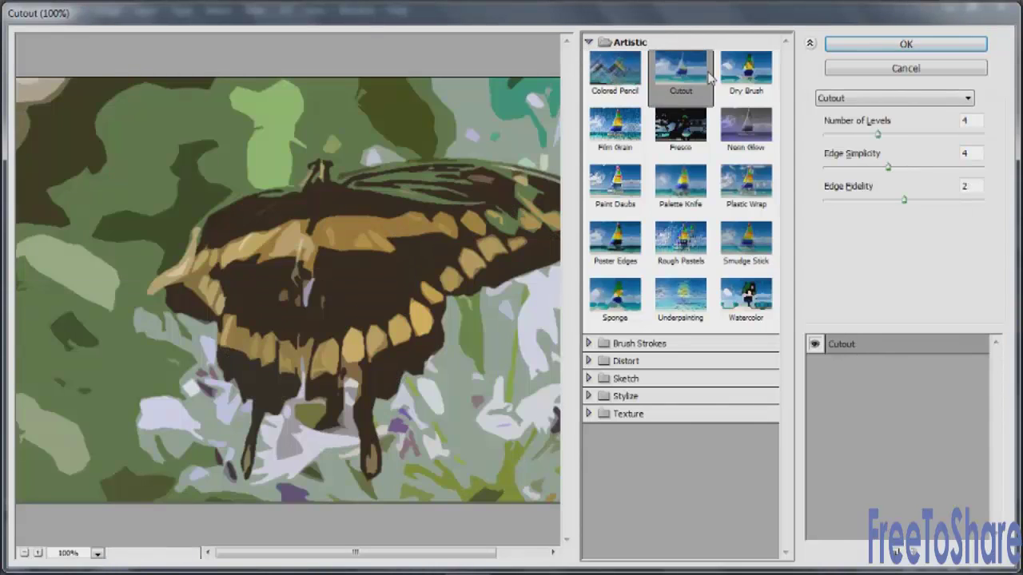
{"action": "left_click", "coordinate": [738, 73]}
{"action": "left_click", "coordinate": [747, 129]}
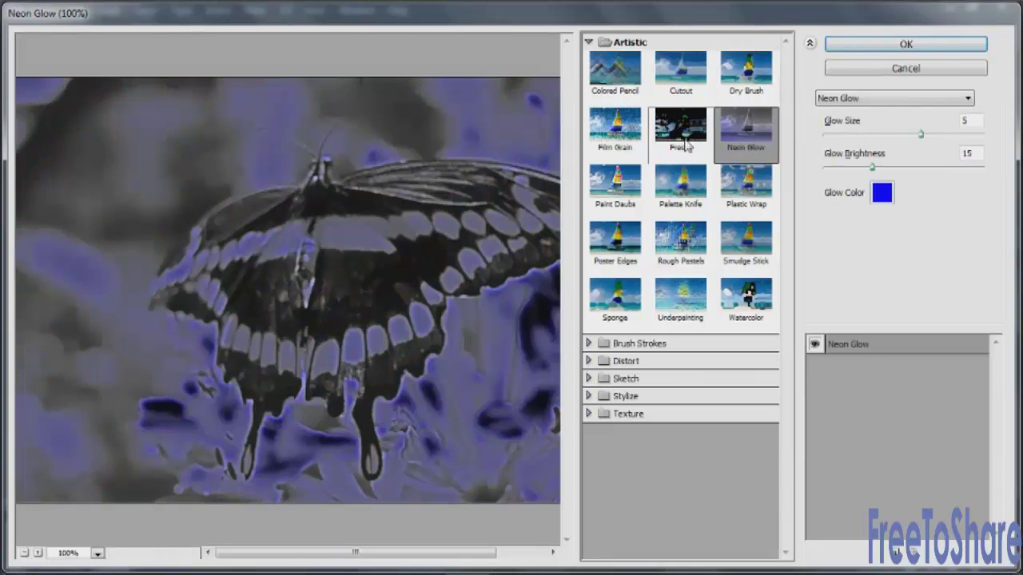
{"action": "left_click", "coordinate": [681, 131]}
{"action": "left_click", "coordinate": [617, 150]}
{"action": "left_click", "coordinate": [609, 192]}
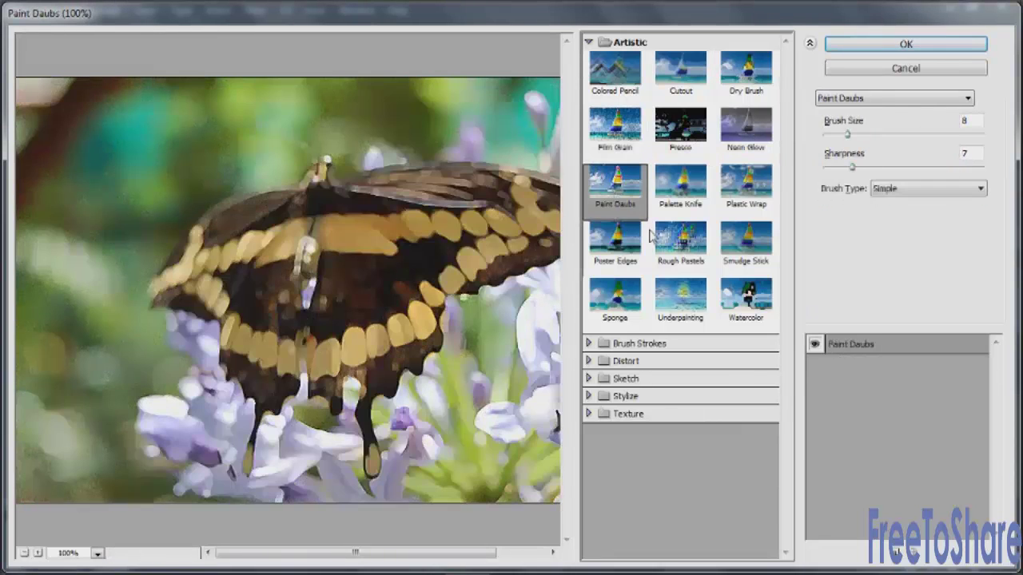
- Preview Poster Edges, Rough Pastels, Smudge Stick, Watercolor, Underpainting and Sponge, and revisit Poster Edges, Paint Daubs and Film Grain
{"action": "left_click", "coordinate": [620, 249]}
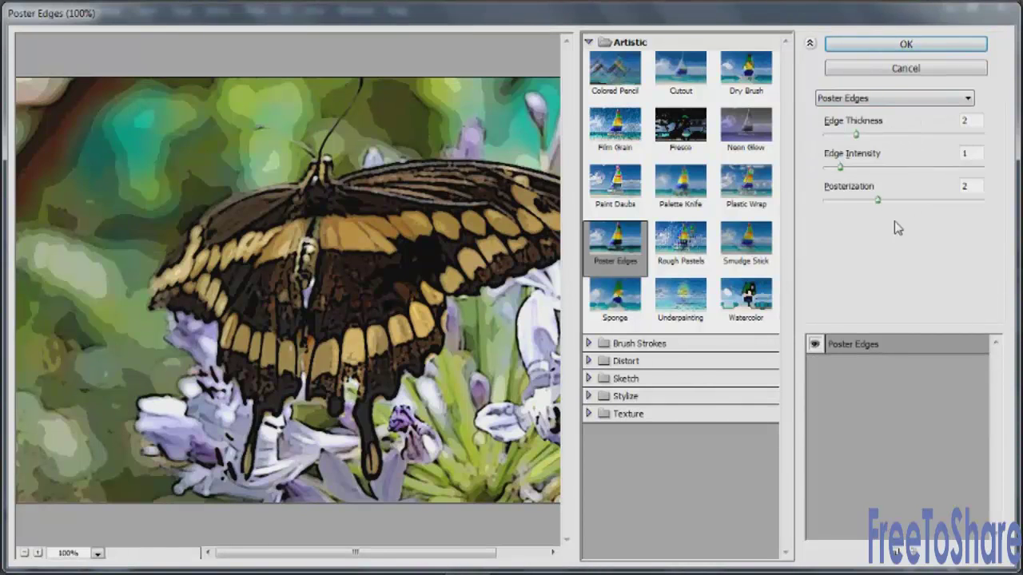
{"action": "left_click", "coordinate": [689, 254]}
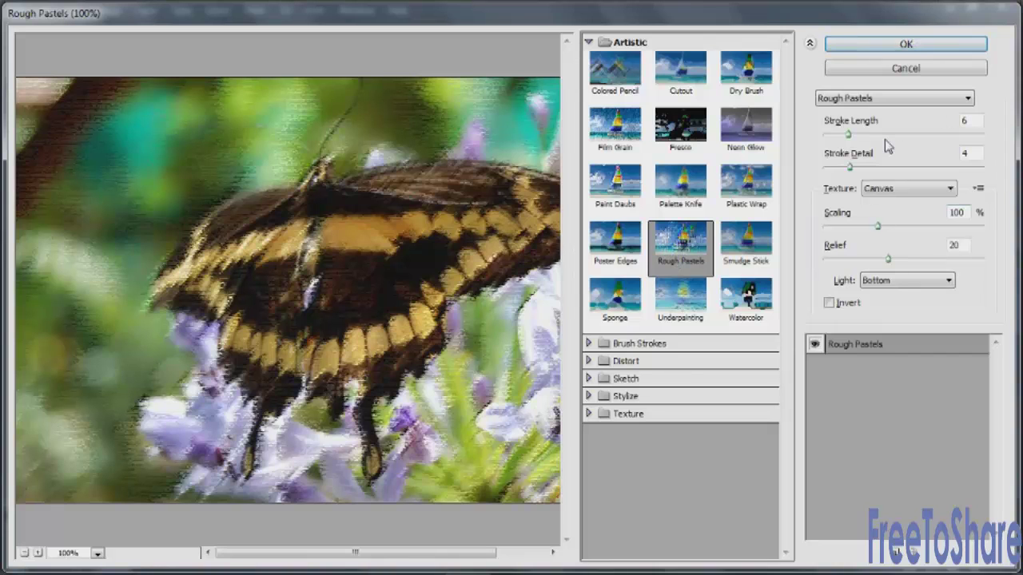
{"action": "left_click", "coordinate": [753, 256]}
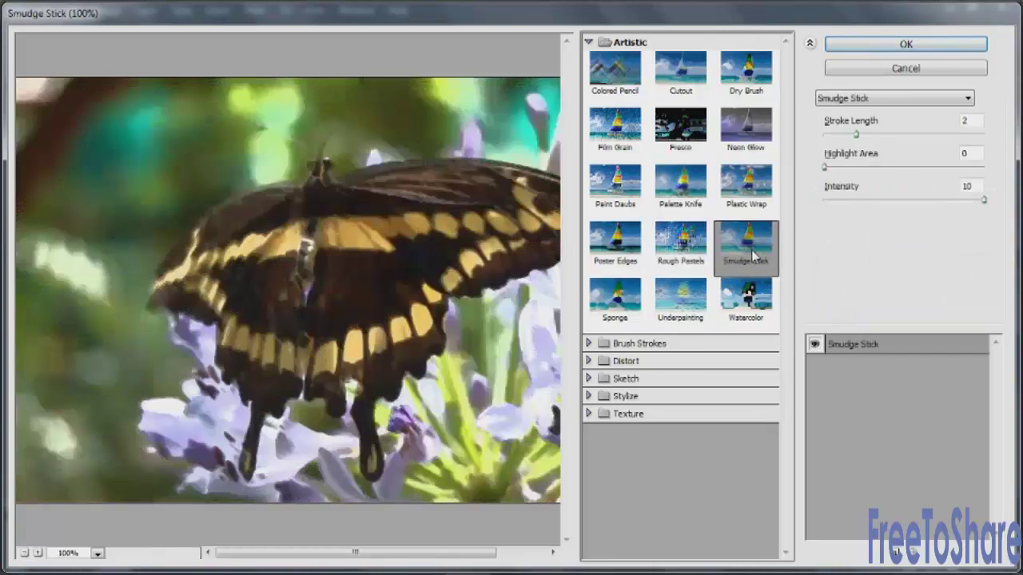
{"action": "left_click", "coordinate": [747, 299]}
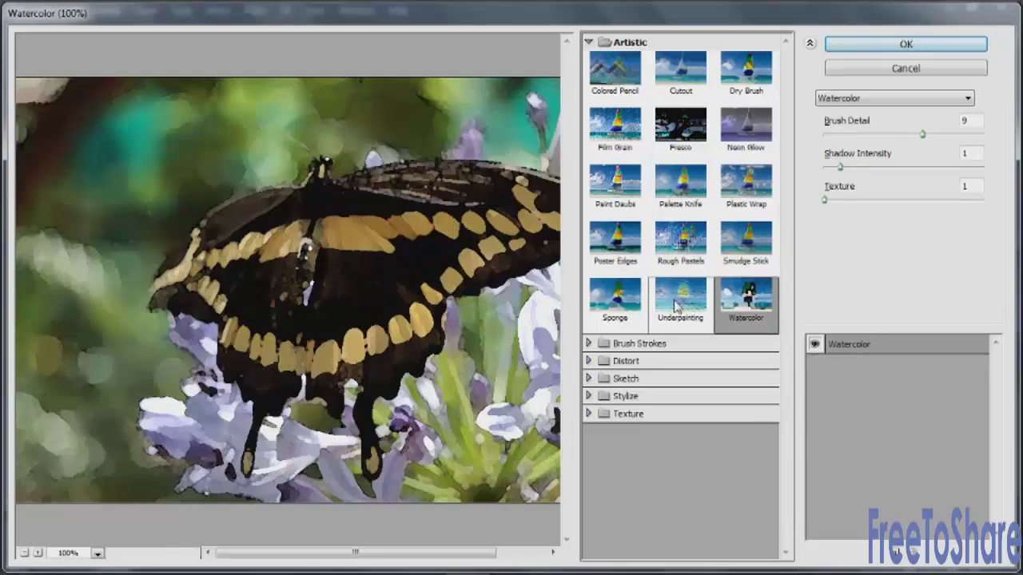
{"action": "left_click", "coordinate": [677, 302]}
{"action": "left_click", "coordinate": [615, 300]}
{"action": "left_click", "coordinate": [614, 240]}
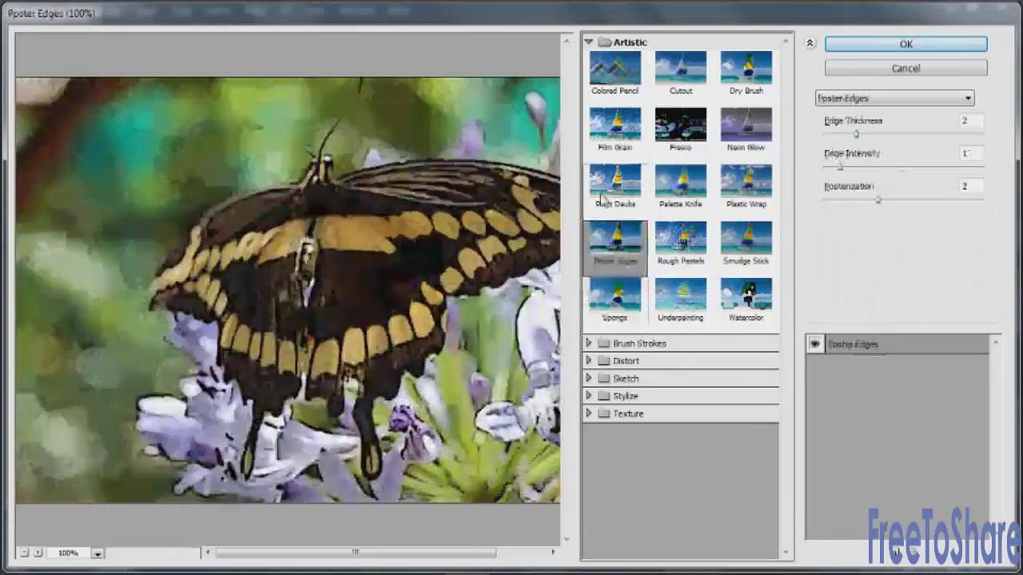
{"action": "left_click", "coordinate": [608, 187]}
{"action": "left_click", "coordinate": [615, 128]}
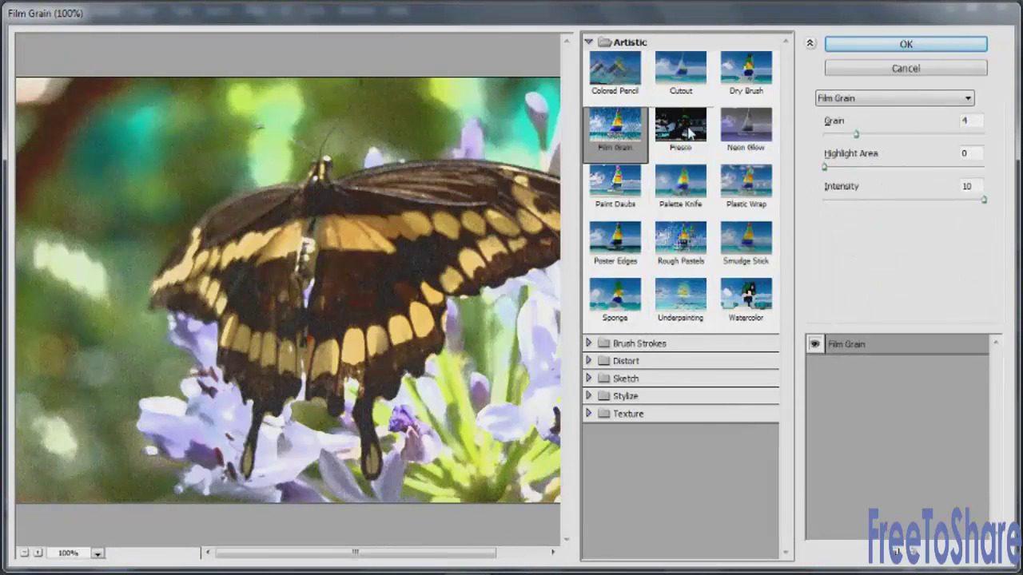
- Try Sponge and Poster Edges in a second effect layer above Cutout, and delete that extra layer
{"action": "left_click", "coordinate": [682, 73]}
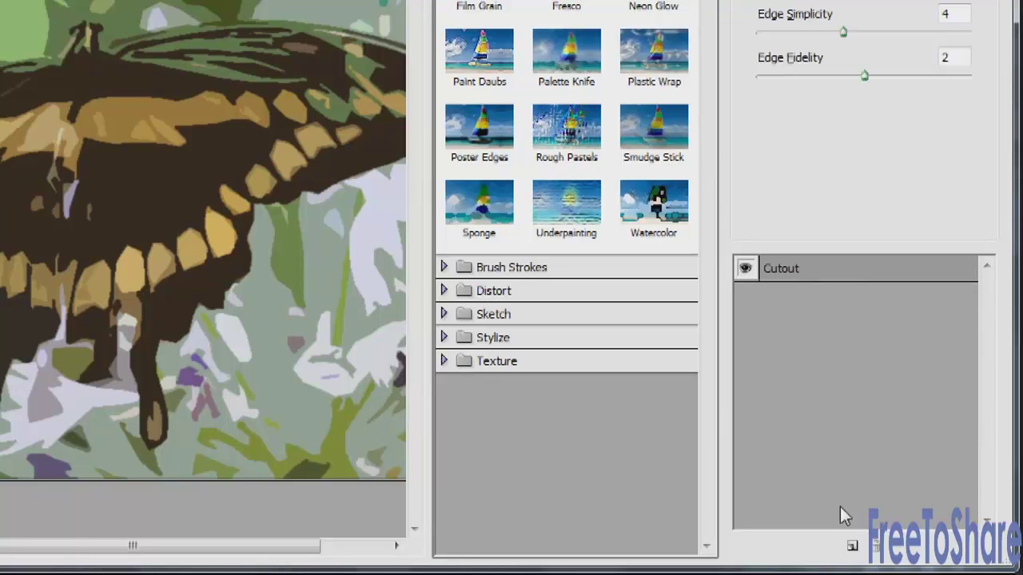
{"action": "left_click", "coordinate": [852, 546]}
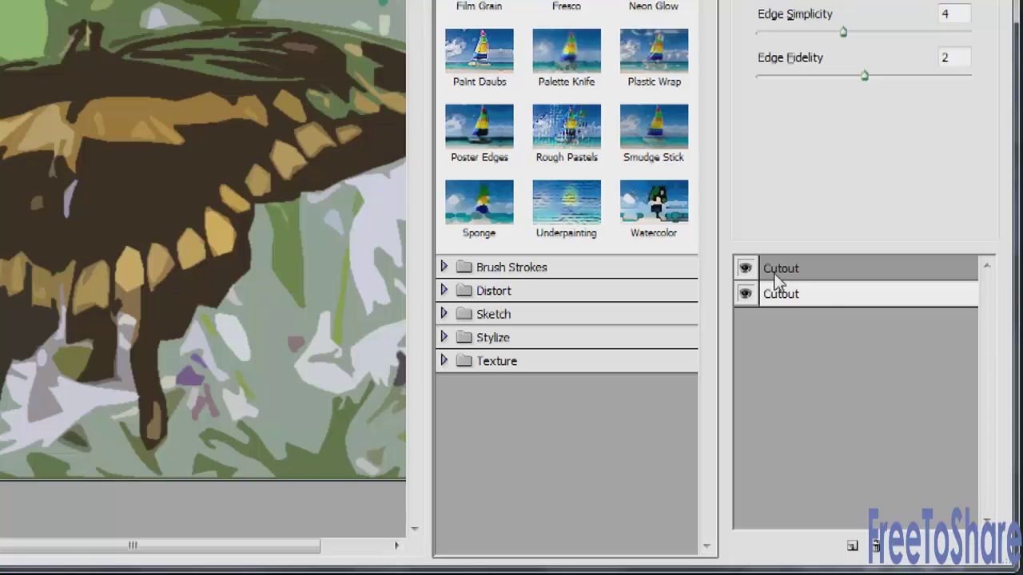
{"action": "left_click", "coordinate": [486, 216]}
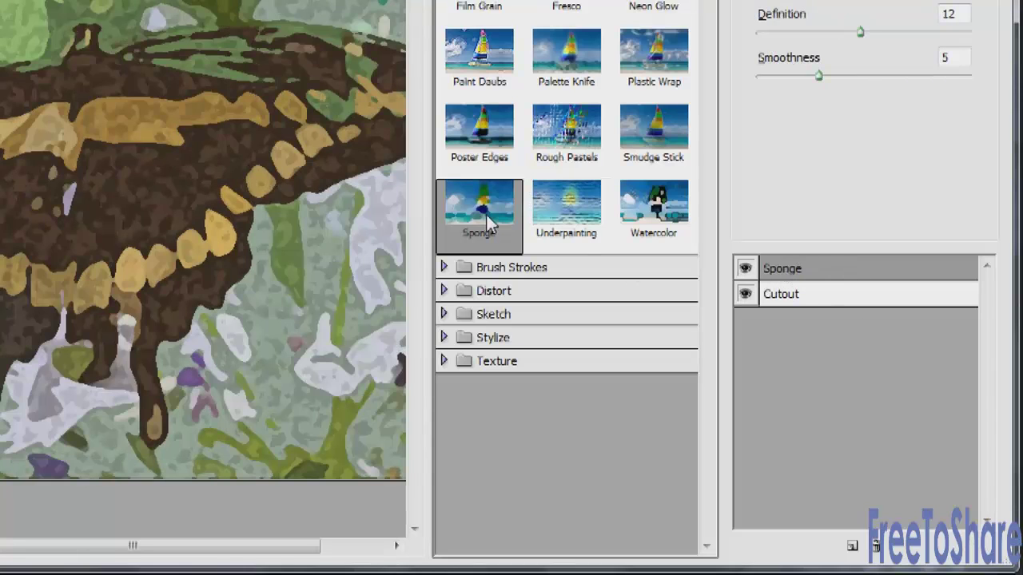
{"action": "left_click", "coordinate": [488, 126]}
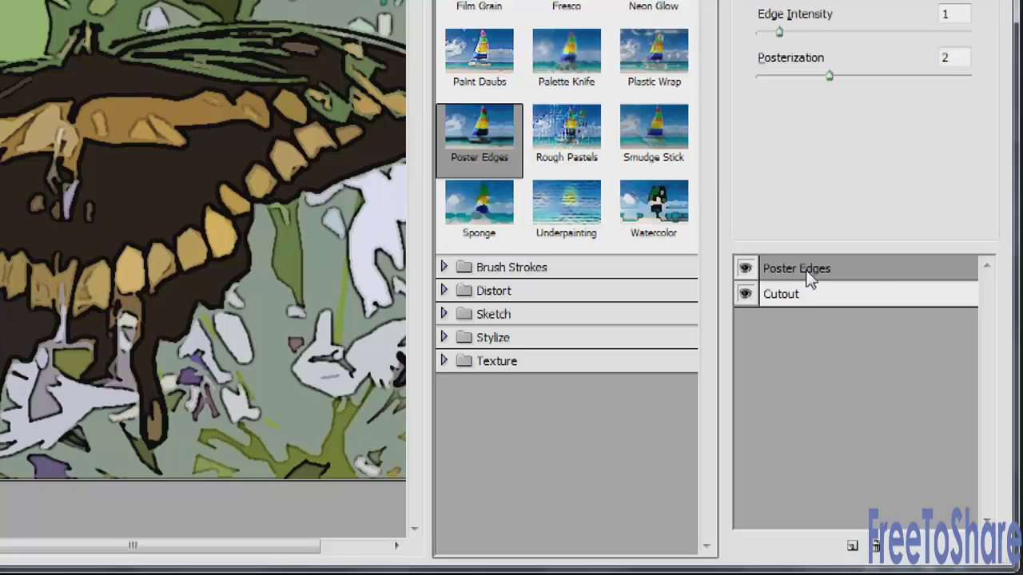
{"action": "left_click", "coordinate": [875, 546]}
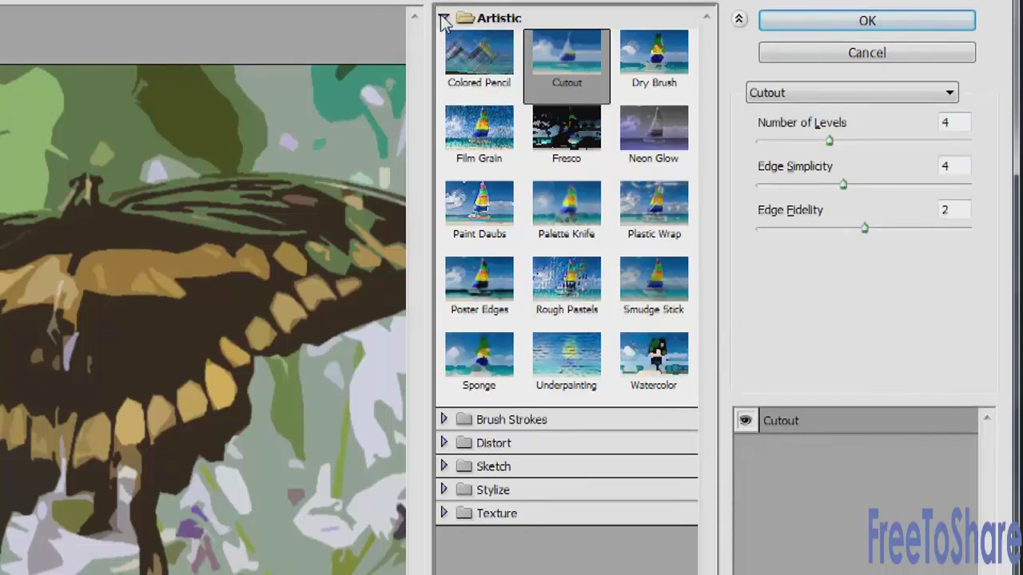
- Preview the Brush Strokes filters Accented Edges, Angled Strokes, Crosshatch, Spatter, Ink Outlines, Dark Strokes, Sprayed Strokes and Sumi-e
{"action": "left_click", "coordinate": [445, 17]}
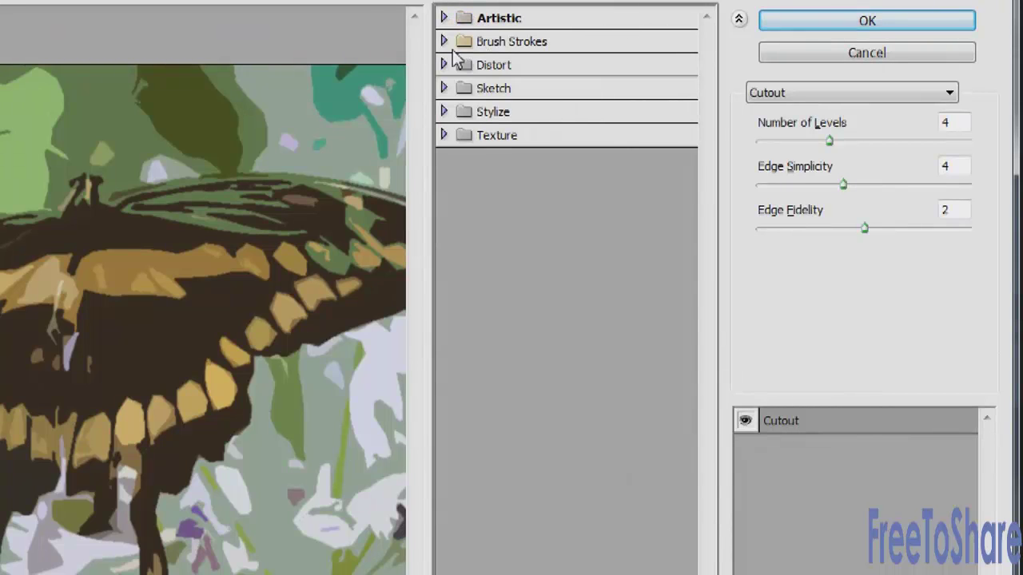
{"action": "left_click", "coordinate": [445, 42]}
{"action": "left_click", "coordinate": [615, 93]}
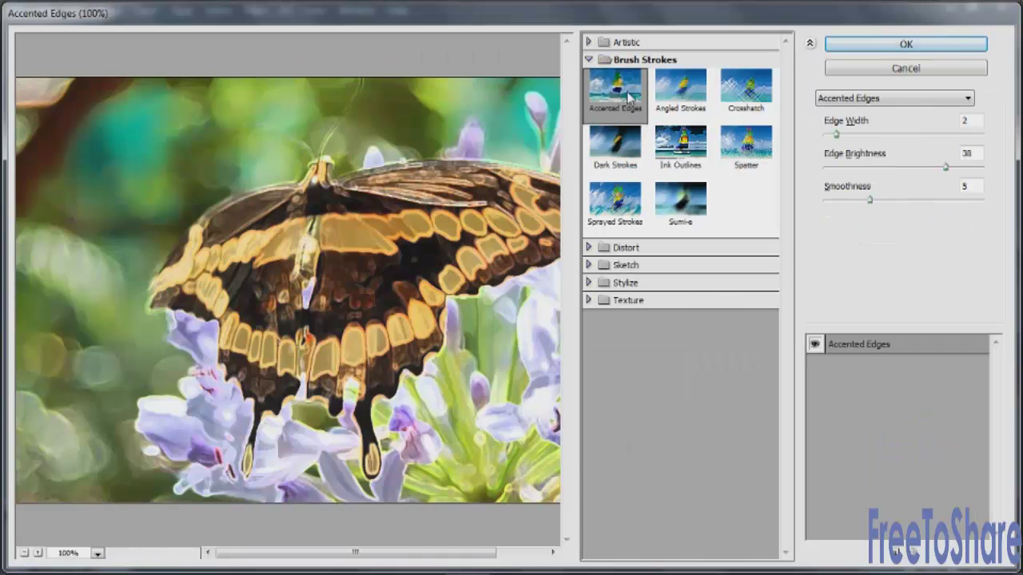
{"action": "left_click", "coordinate": [674, 88]}
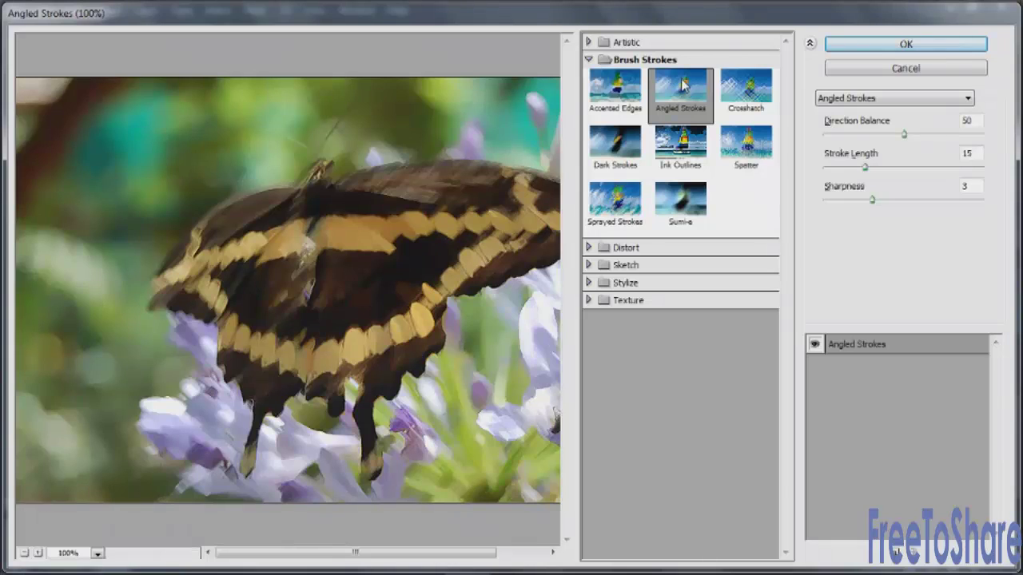
{"action": "left_click", "coordinate": [741, 87]}
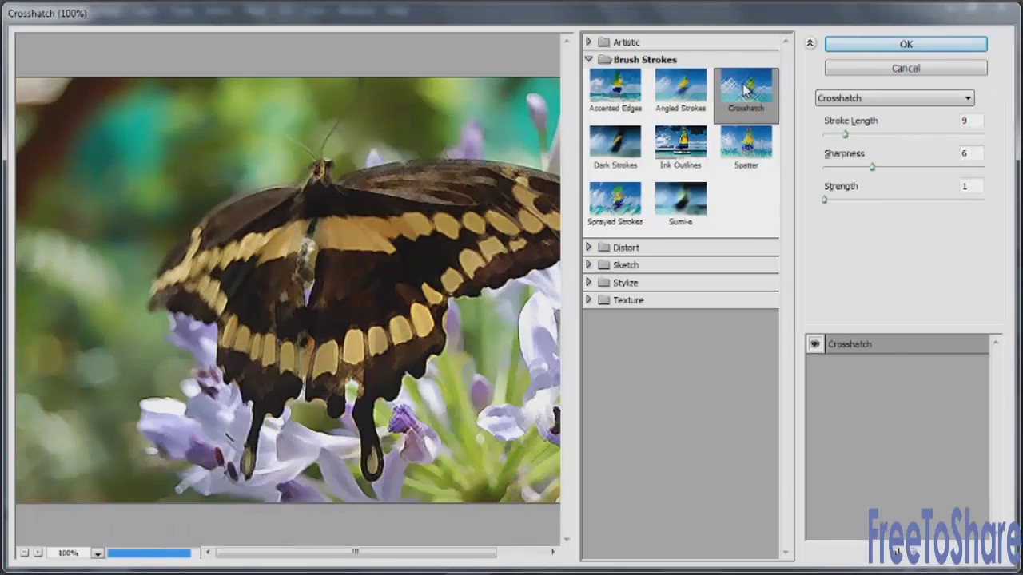
{"action": "left_click", "coordinate": [746, 151]}
{"action": "left_click", "coordinate": [662, 141]}
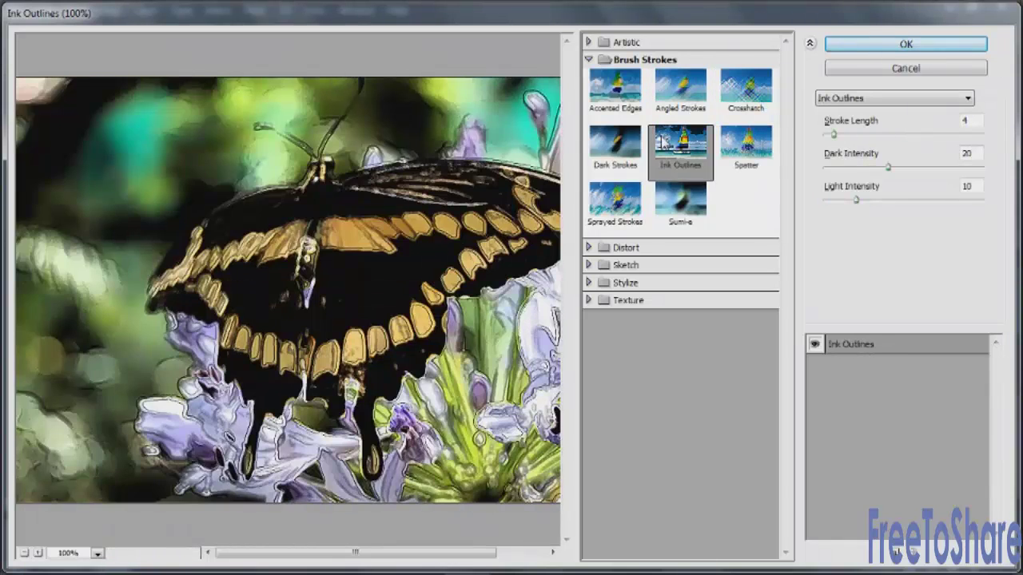
{"action": "left_click", "coordinate": [608, 146]}
{"action": "left_click", "coordinate": [597, 199]}
{"action": "left_click", "coordinate": [679, 201]}
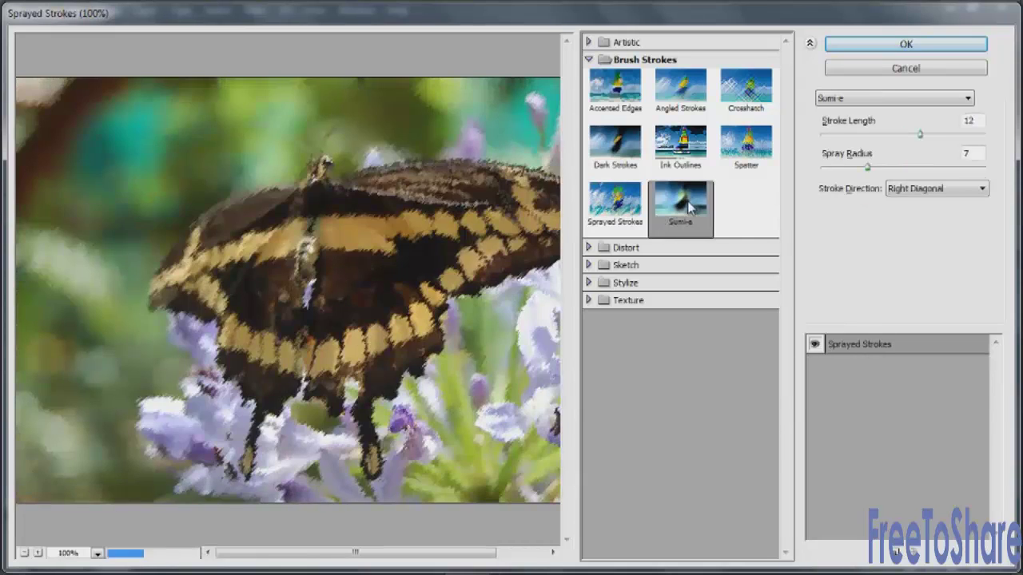
- Preview the Distort filters Diffuse Glow, Glass and Ocean Ripple on the photo
{"action": "left_click", "coordinate": [589, 61]}
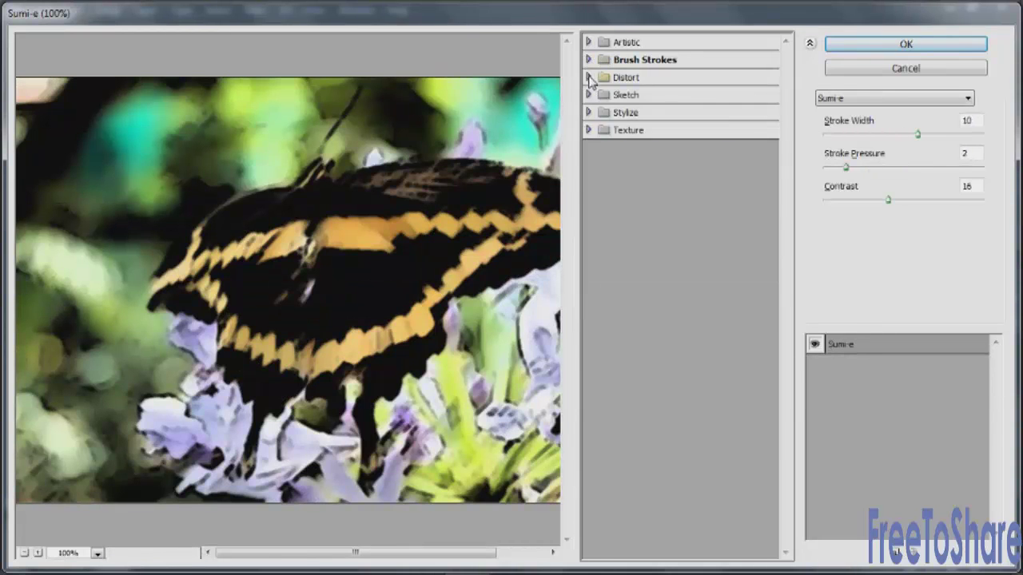
{"action": "left_click", "coordinate": [589, 77]}
{"action": "left_click", "coordinate": [623, 109]}
{"action": "left_click", "coordinate": [683, 113]}
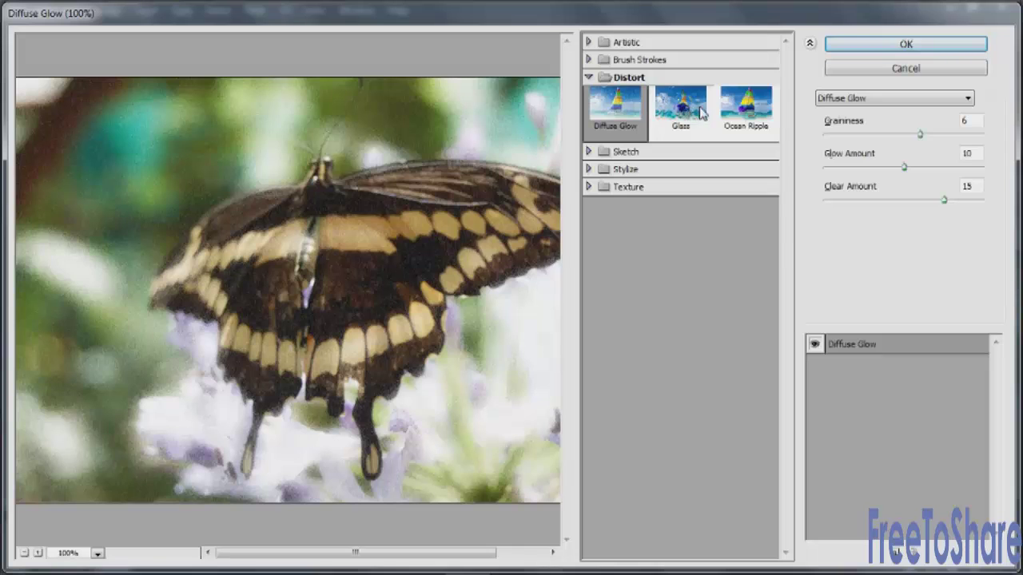
{"action": "left_click", "coordinate": [754, 116]}
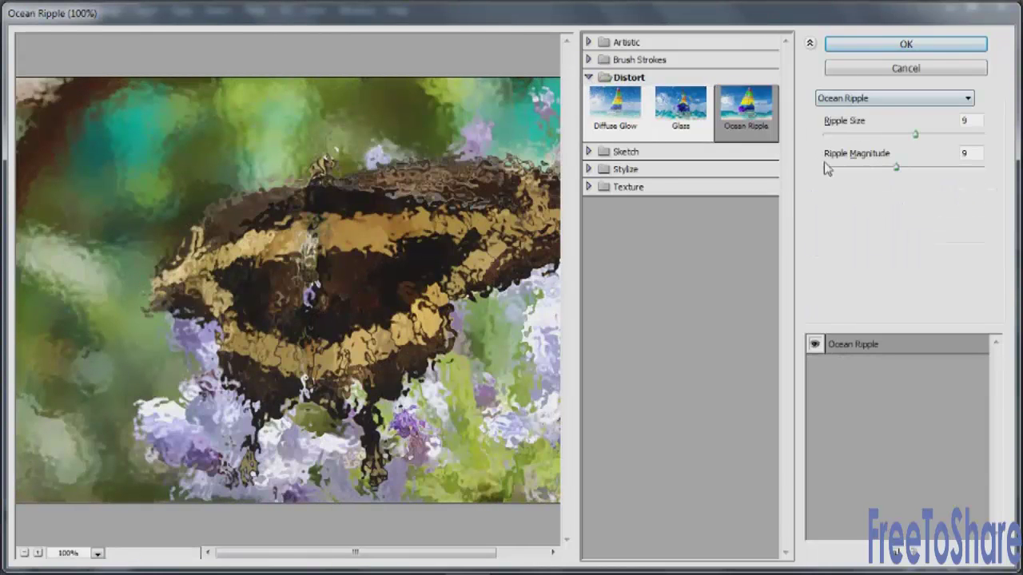
- Preview the Sketch filters Bas Relief, Chalk & Charcoal, Charcoal, Graphic Pen, Conté Crayon and Chrome on the photo
{"action": "left_click", "coordinate": [589, 78]}
{"action": "left_click", "coordinate": [608, 95]}
{"action": "left_click", "coordinate": [614, 124]}
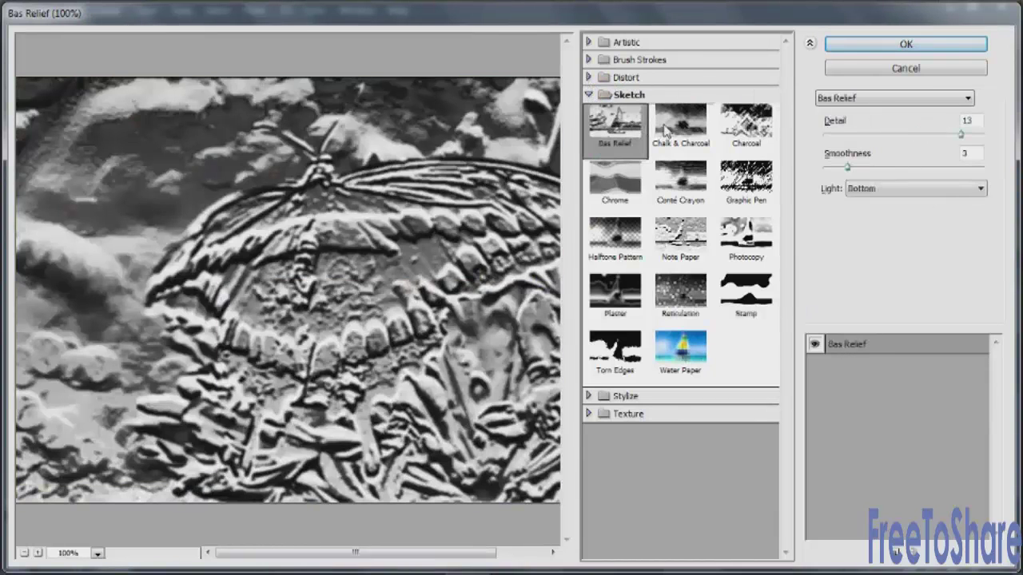
{"action": "left_click", "coordinate": [673, 131]}
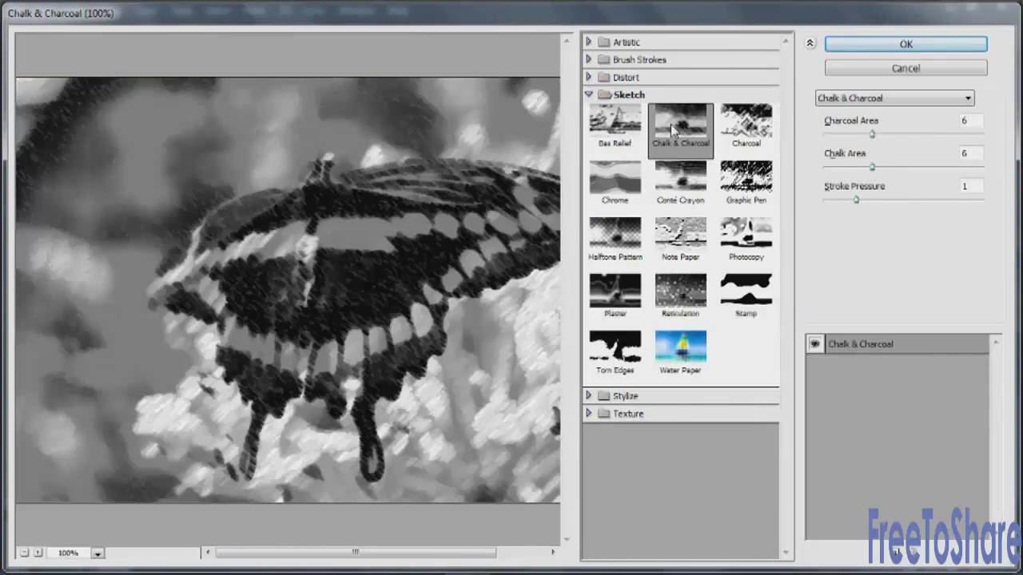
{"action": "left_click", "coordinate": [738, 126]}
{"action": "left_click", "coordinate": [739, 186]}
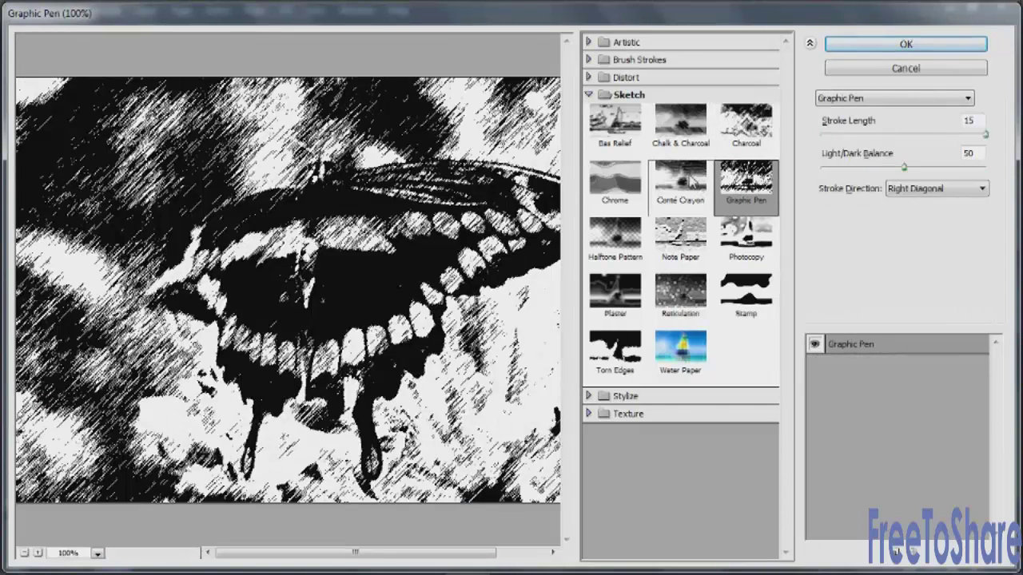
{"action": "left_click", "coordinate": [692, 183]}
{"action": "left_click", "coordinate": [628, 190]}
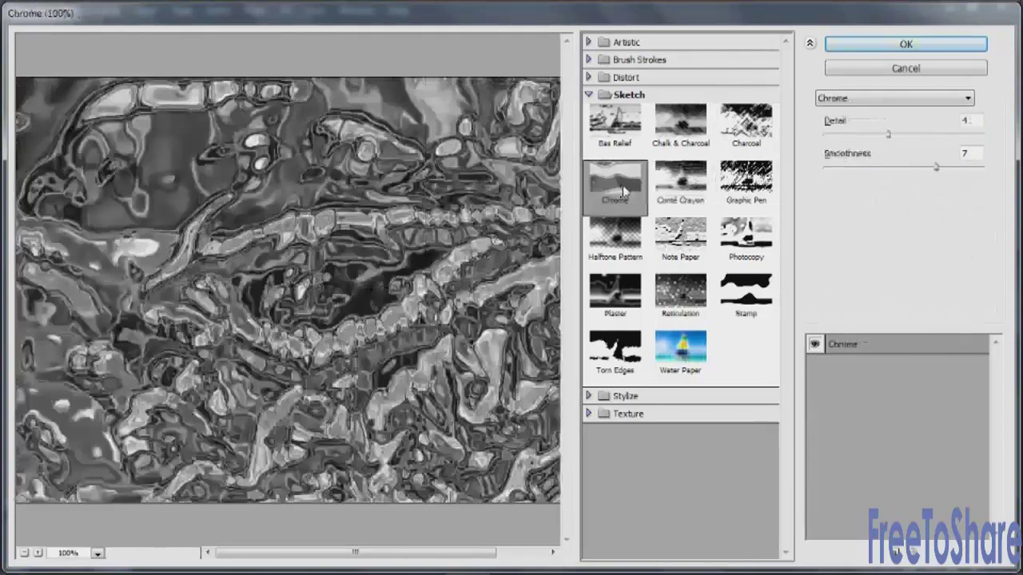
- Preview the Sketch filters Halftone Pattern, Note Paper, Photocopy, Stamp, Reticulation, Plaster, Torn Edges and Water Paper
{"action": "left_click", "coordinate": [613, 242]}
{"action": "left_click", "coordinate": [682, 237]}
{"action": "left_click", "coordinate": [743, 240]}
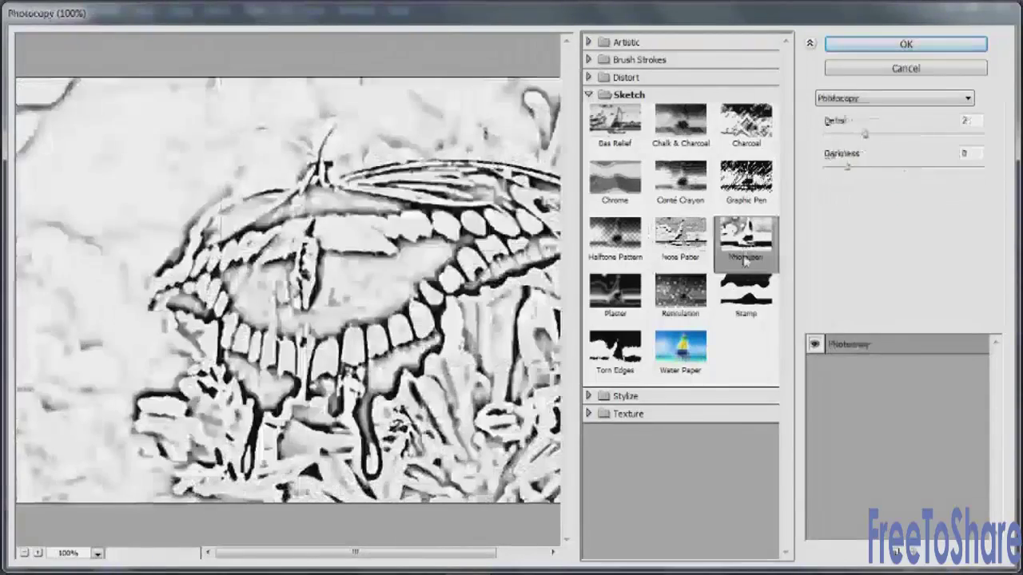
{"action": "left_click", "coordinate": [746, 295]}
{"action": "left_click", "coordinate": [680, 296]}
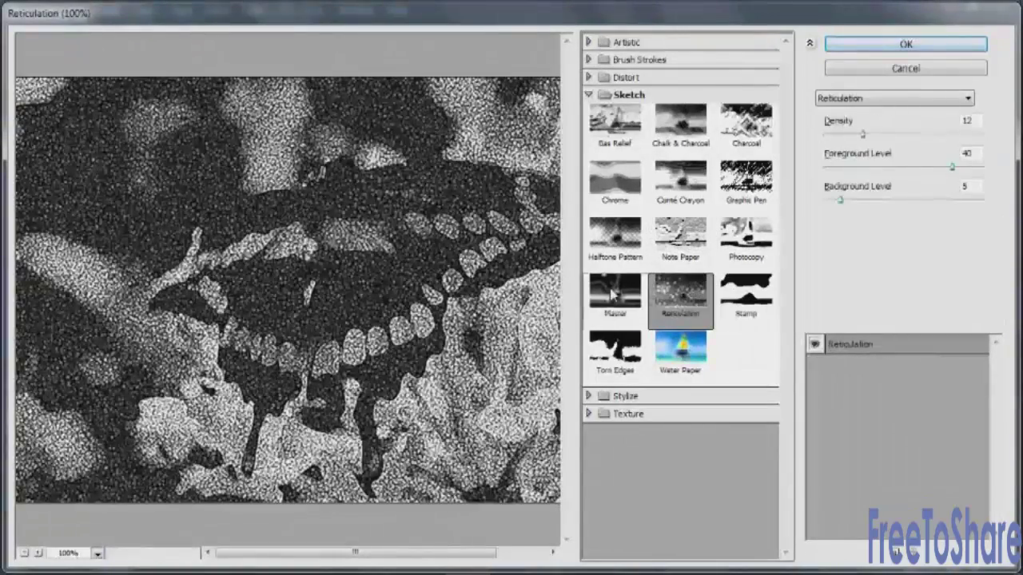
{"action": "left_click", "coordinate": [613, 294]}
{"action": "left_click", "coordinate": [615, 347]}
{"action": "left_click", "coordinate": [680, 347]}
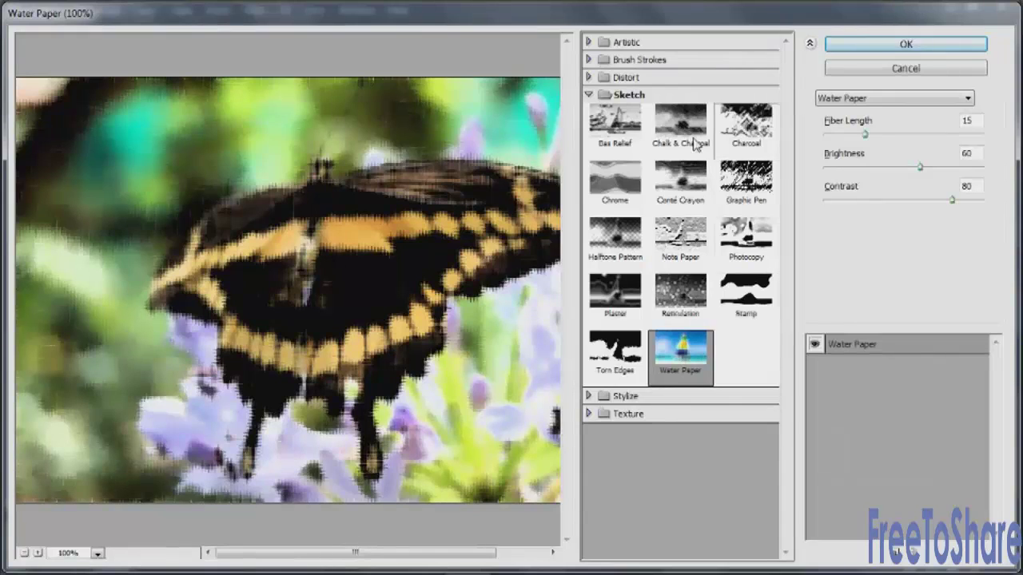
- Preview the Stylize filter Glowing Edges on the photo
{"action": "left_click", "coordinate": [596, 95]}
{"action": "left_click", "coordinate": [591, 112]}
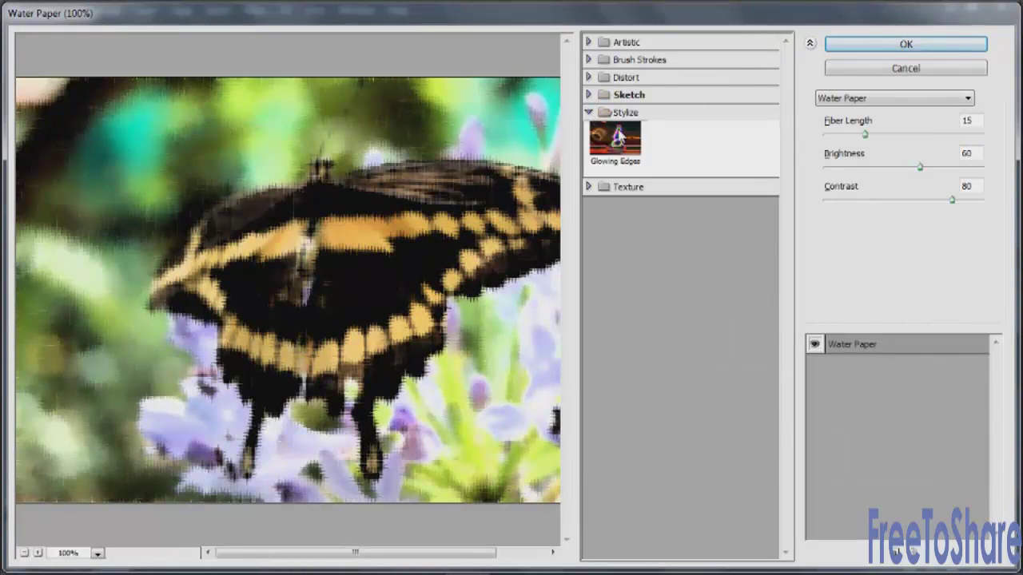
{"action": "left_click", "coordinate": [619, 139]}
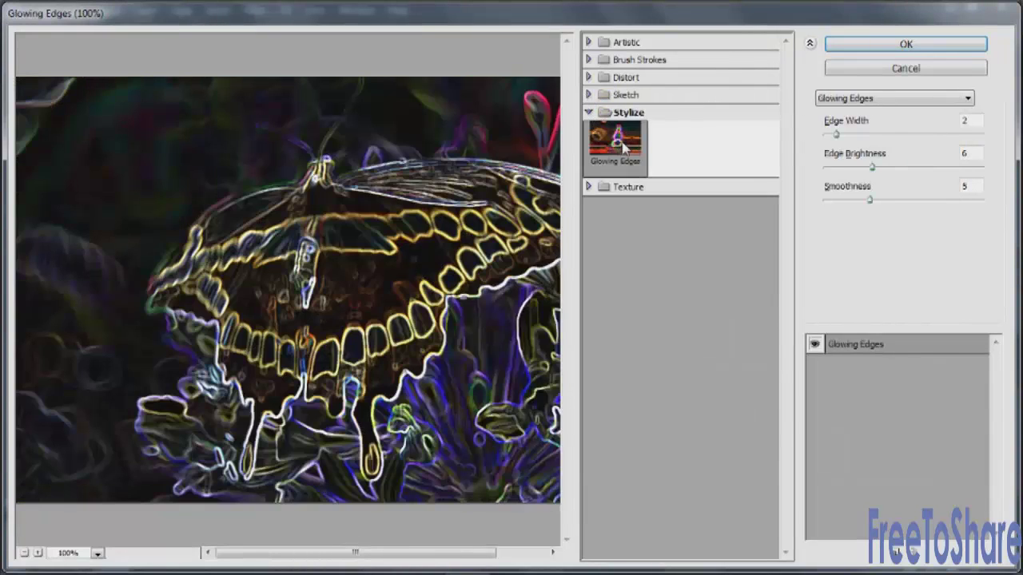
- Preview the Texture filters Craquelure, Grain, Mosaic Tiles, Texturizer, Stained Glass and Patchwork on the photo
{"action": "left_click", "coordinate": [589, 112]}
{"action": "left_click", "coordinate": [591, 129]}
{"action": "left_click", "coordinate": [628, 160]}
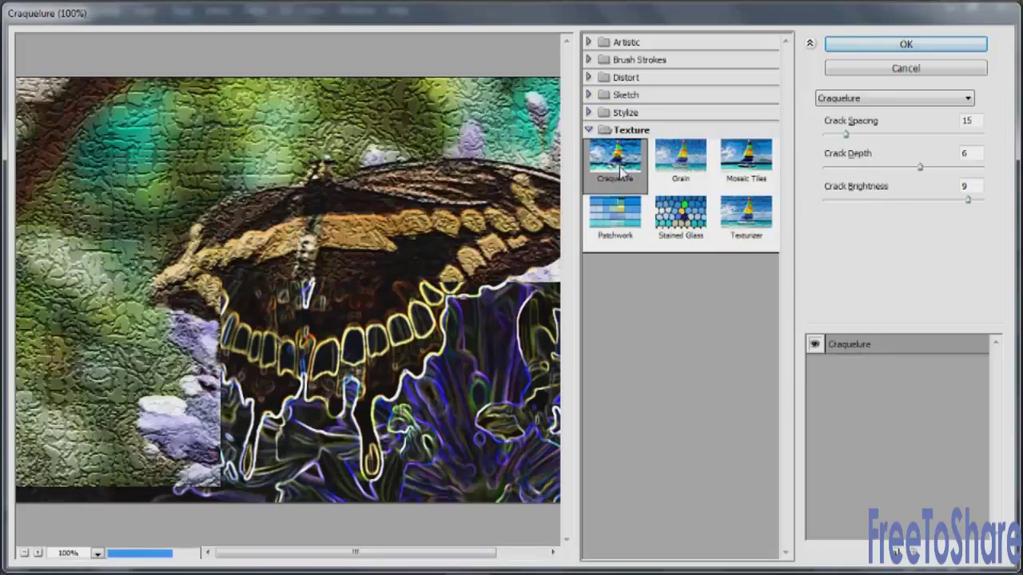
{"action": "left_click", "coordinate": [671, 166]}
{"action": "left_click", "coordinate": [737, 163]}
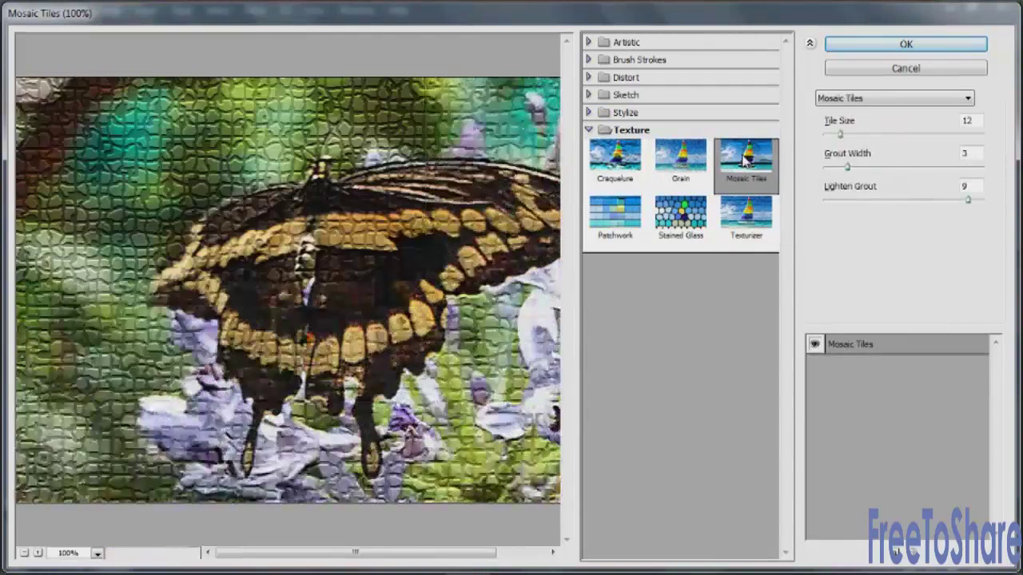
{"action": "left_click", "coordinate": [745, 215]}
{"action": "left_click", "coordinate": [678, 228]}
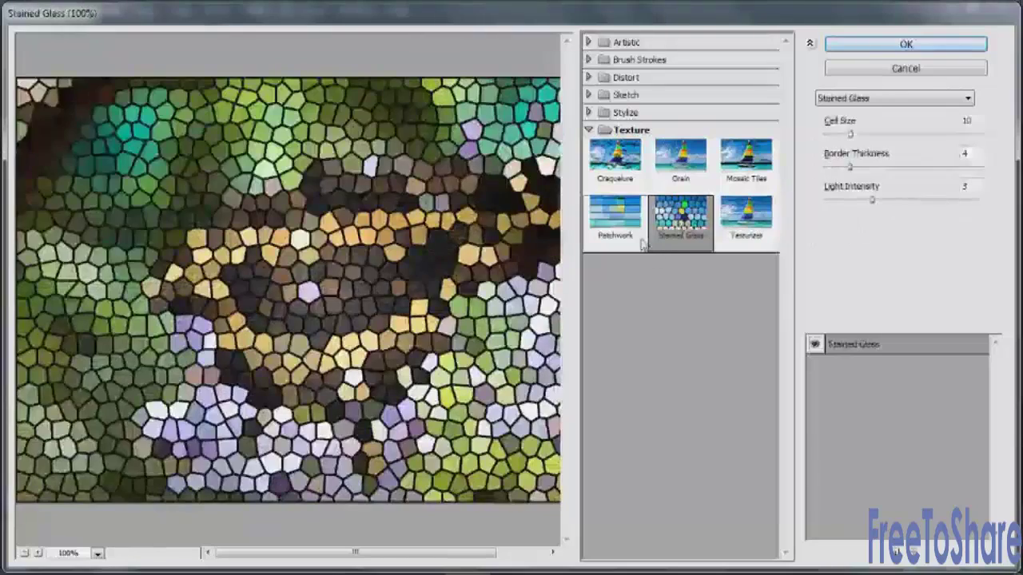
{"action": "left_click", "coordinate": [623, 224]}
- Apply Stained Glass with cell size 10, border thickness 4 and light intensity 3, and undo it
{"action": "left_click", "coordinate": [680, 222]}
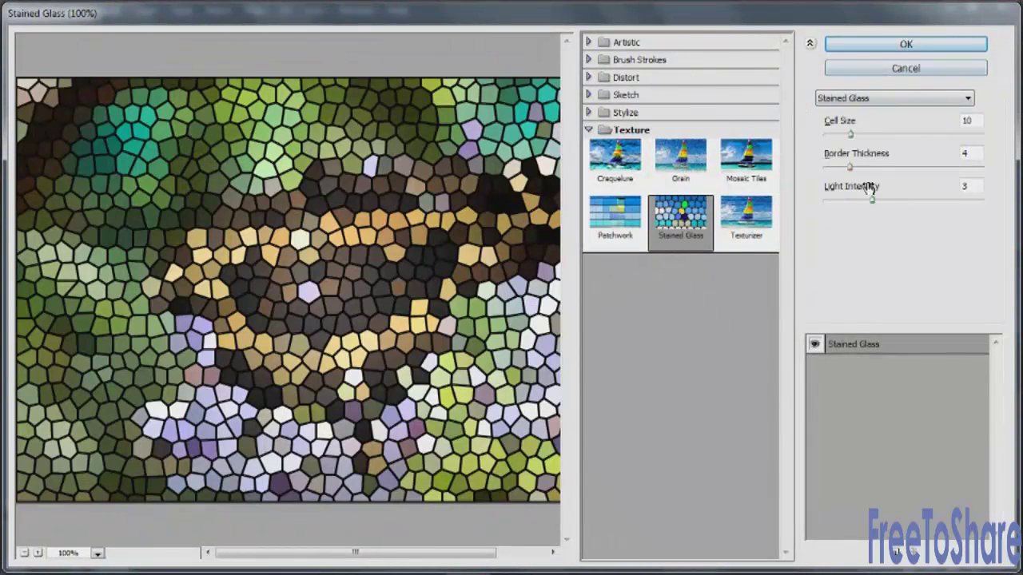
{"action": "left_click", "coordinate": [916, 50]}
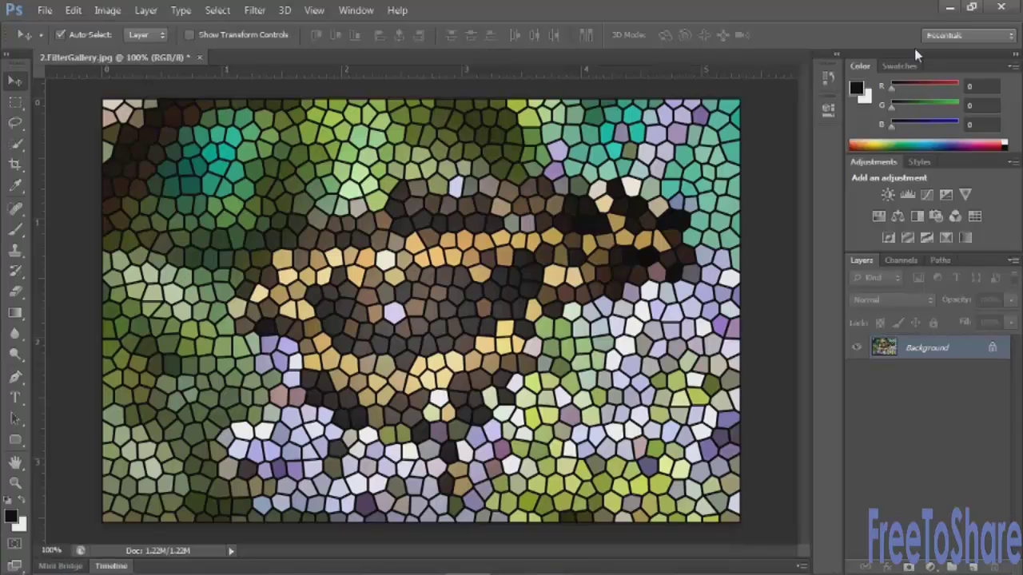
{"action": "key", "text": "ctrl+z"}
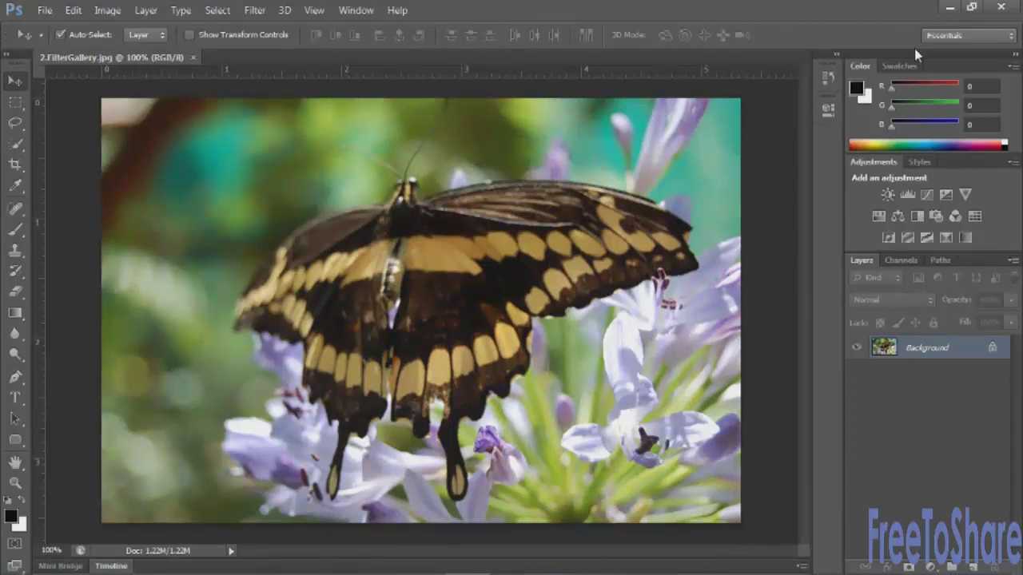
- Try the Twirl distortion on the photo at angles of -425° and -732° with the preview at 33.3%, and cancel it
{"action": "left_click", "coordinate": [254, 10]}
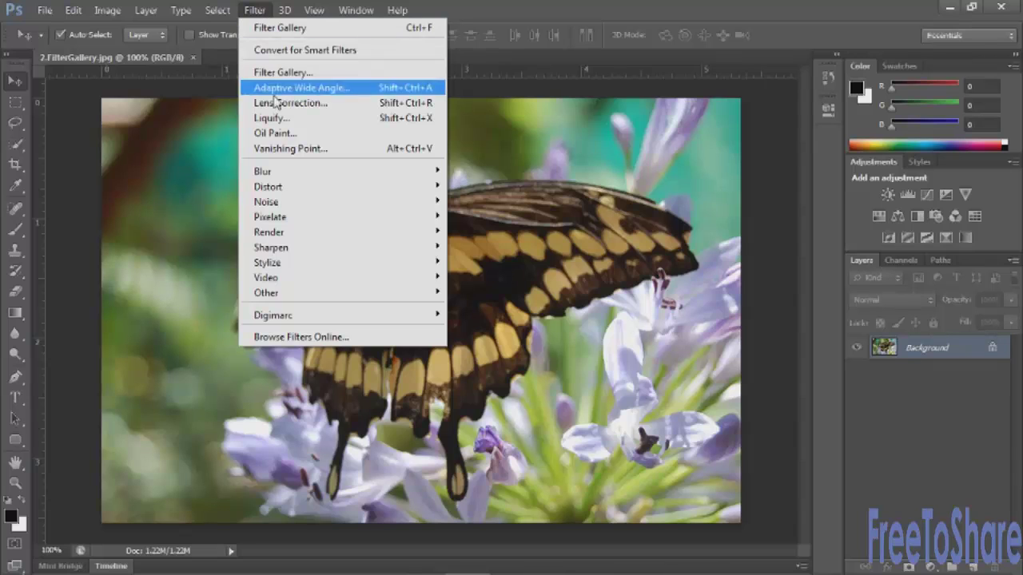
{"action": "mouse_move", "coordinate": [280, 171]}
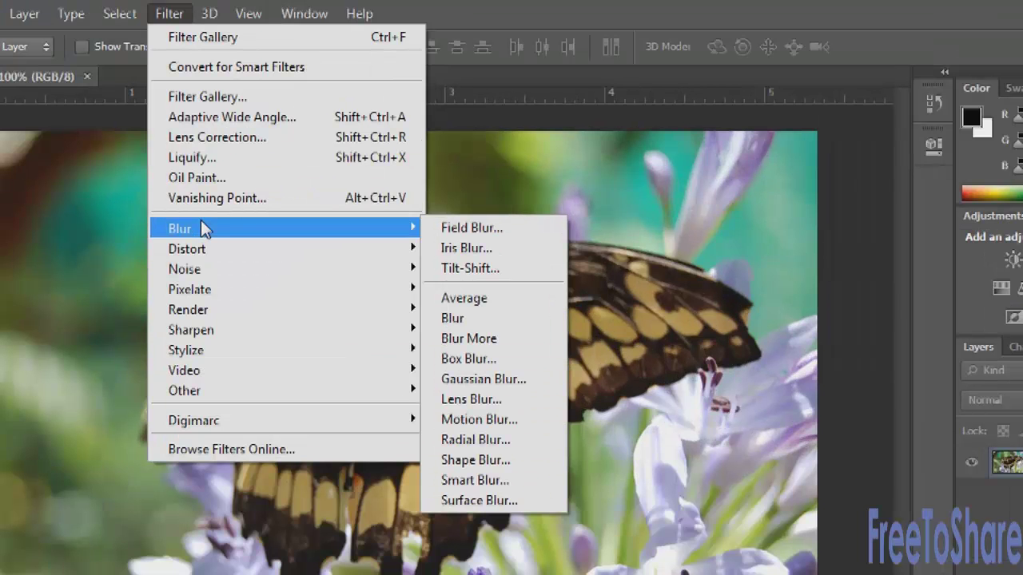
{"action": "mouse_move", "coordinate": [194, 251]}
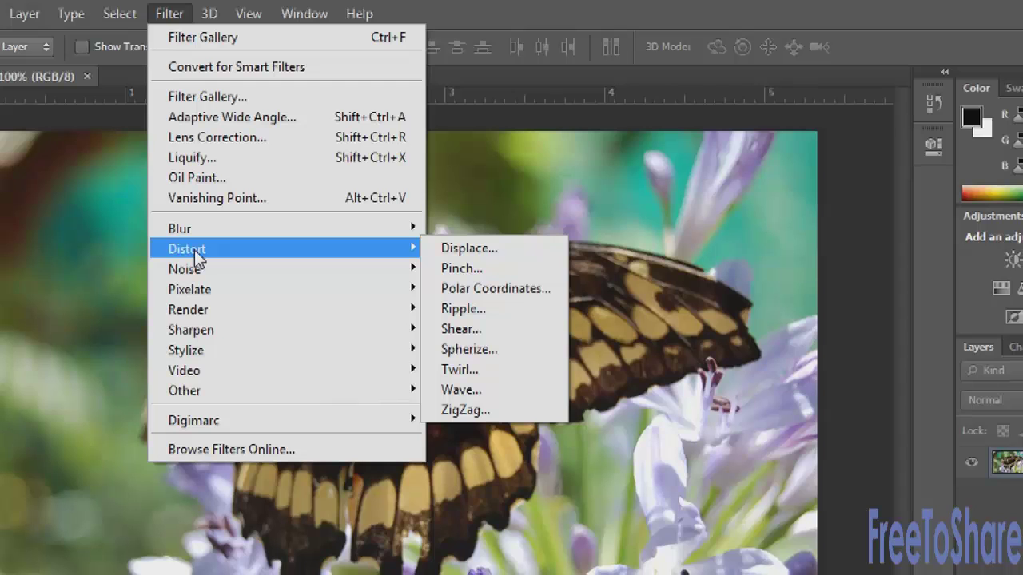
{"action": "left_click", "coordinate": [482, 370]}
{"action": "left_click_drag", "start_coordinate": [484, 144], "coordinate": [811, 155]}
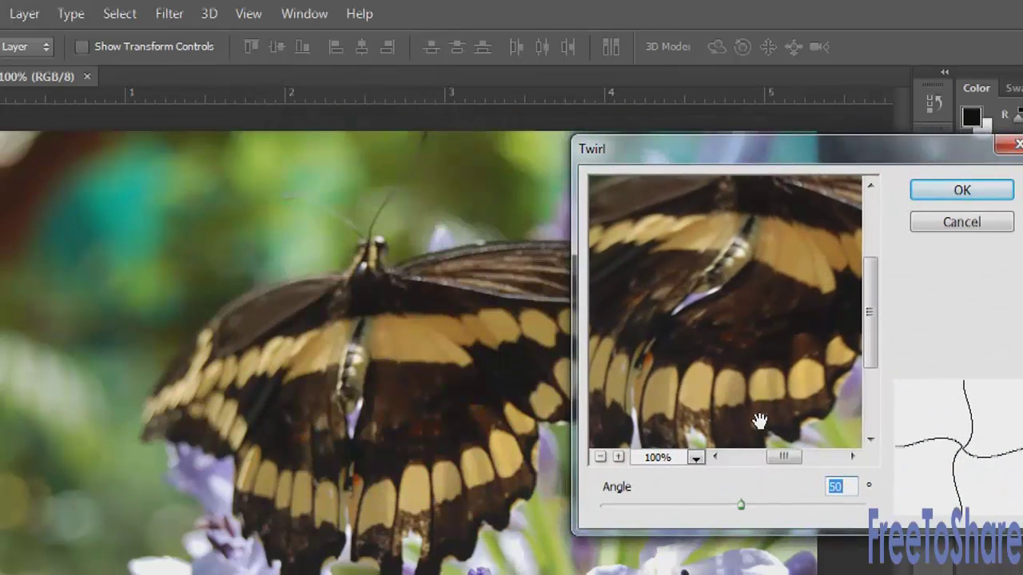
{"action": "left_click_drag", "start_coordinate": [741, 504], "coordinate": [678, 510]}
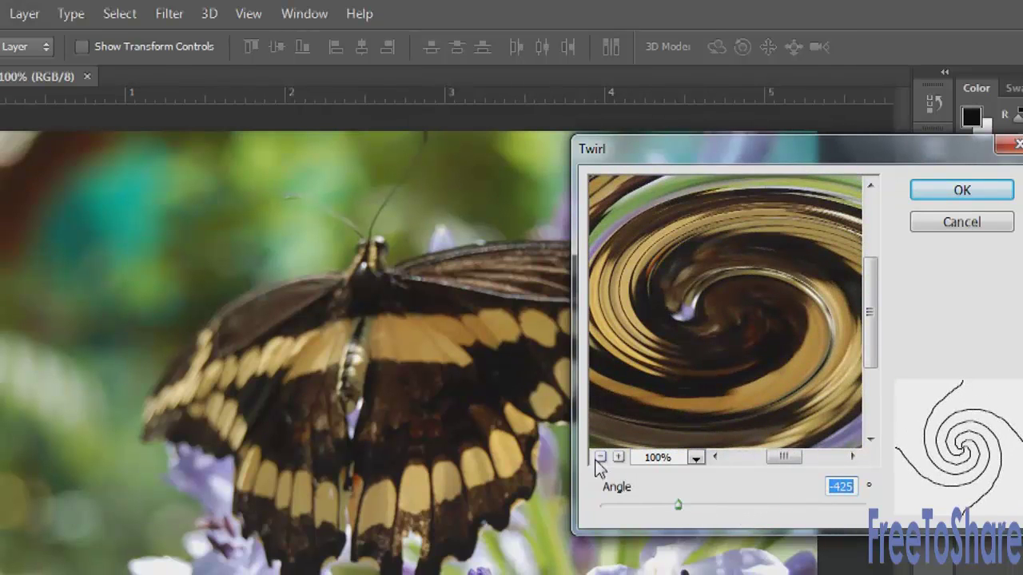
{"action": "left_click", "coordinate": [599, 460]}
{"action": "left_click", "coordinate": [599, 459]}
{"action": "left_click_drag", "start_coordinate": [678, 505], "coordinate": [636, 504]}
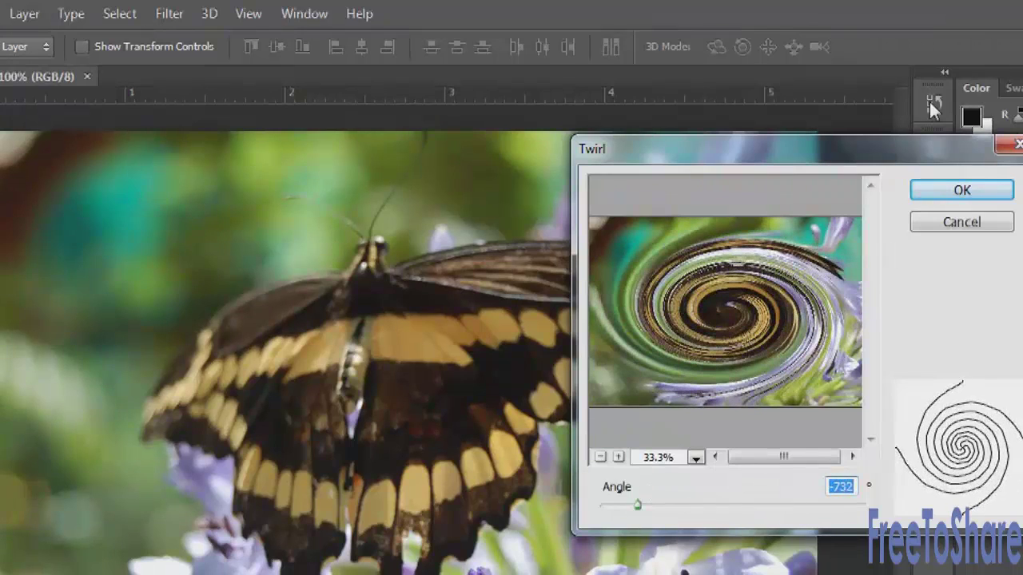
{"action": "left_click", "coordinate": [944, 224]}
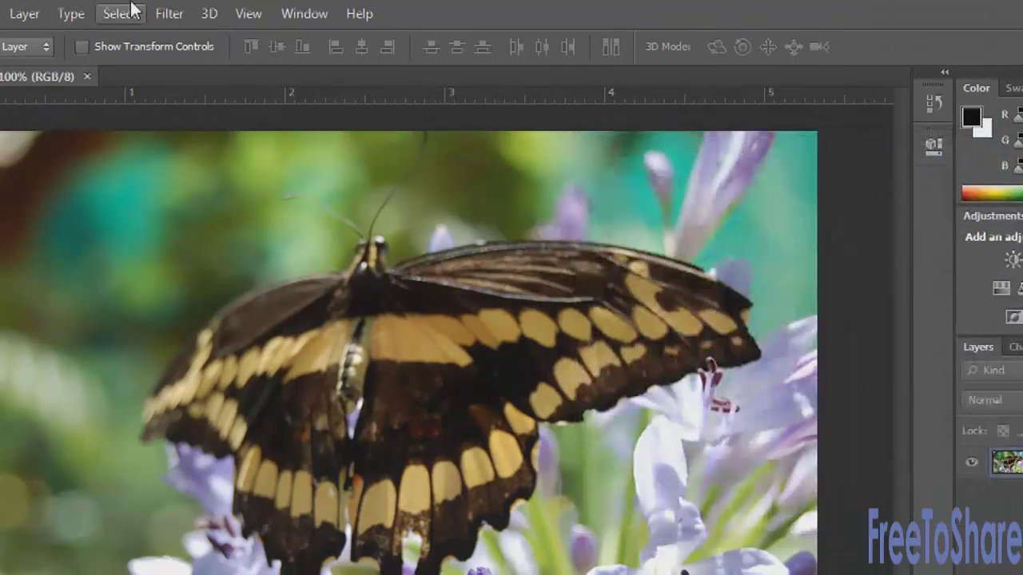
- Render a 50-300mm Zoom lens flare at 141% brightness beside the butterfly's left wing, and undo it
{"action": "left_click", "coordinate": [169, 14]}
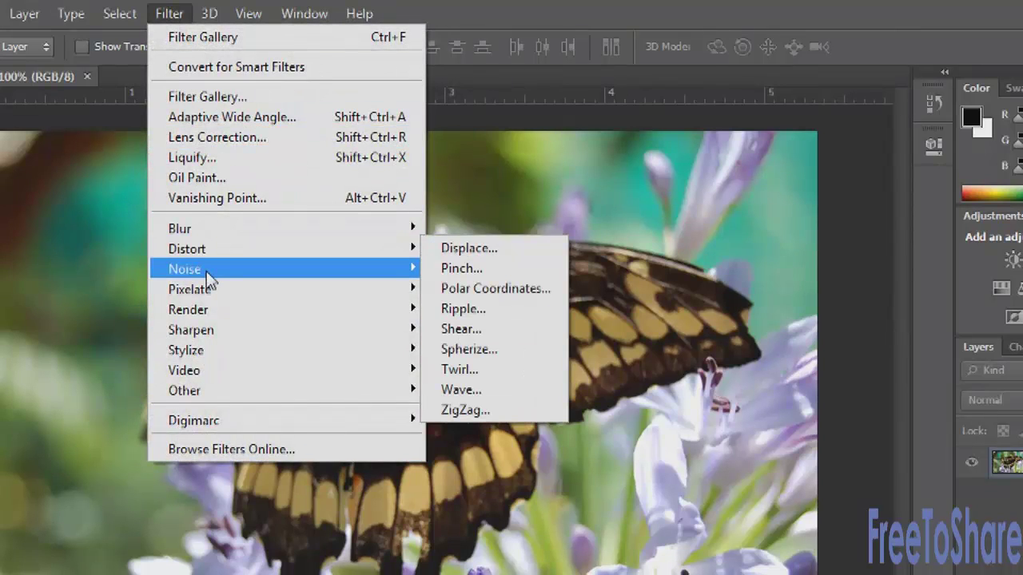
{"action": "mouse_move", "coordinate": [207, 277]}
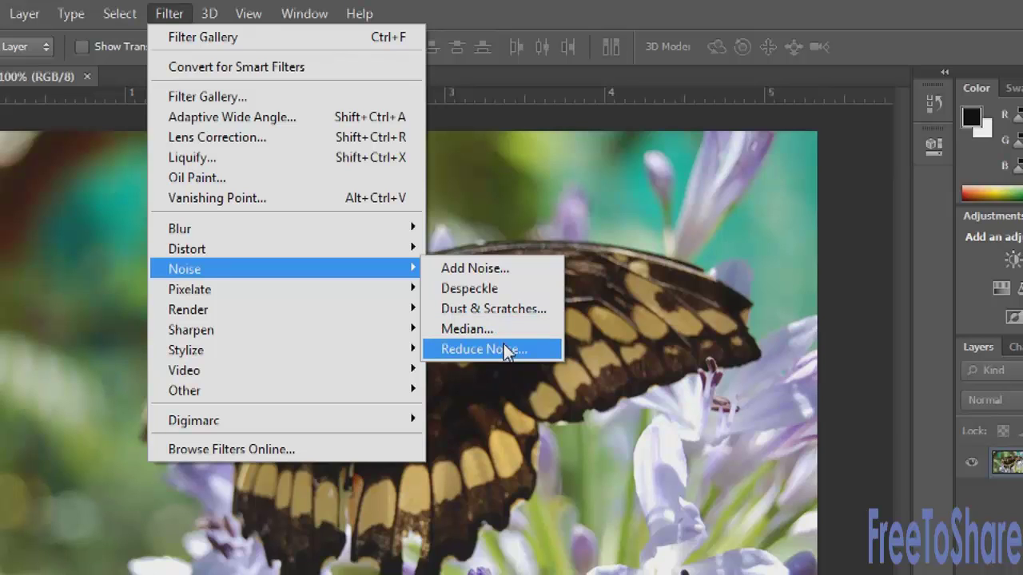
{"action": "mouse_move", "coordinate": [296, 290]}
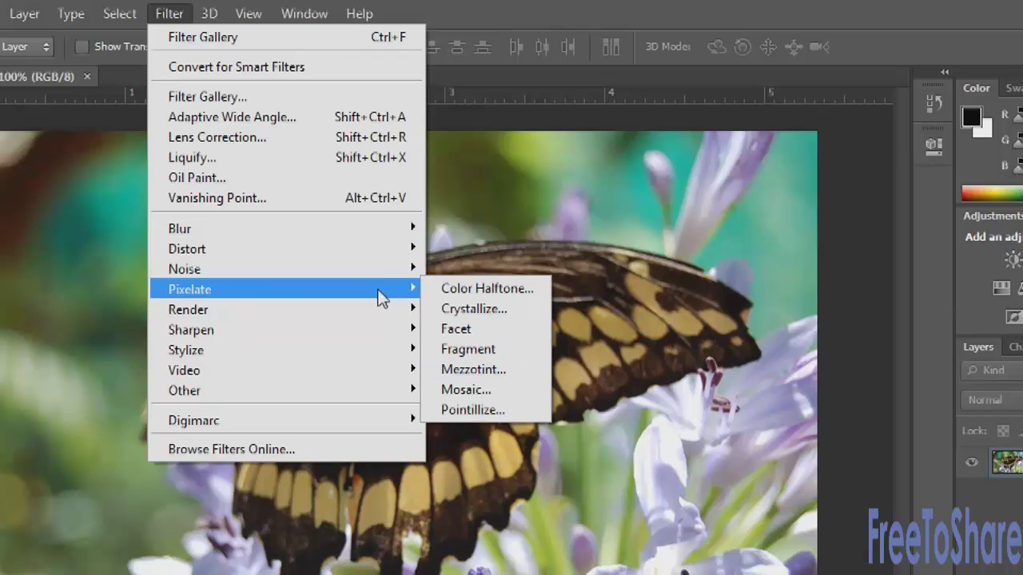
{"action": "mouse_move", "coordinate": [286, 312]}
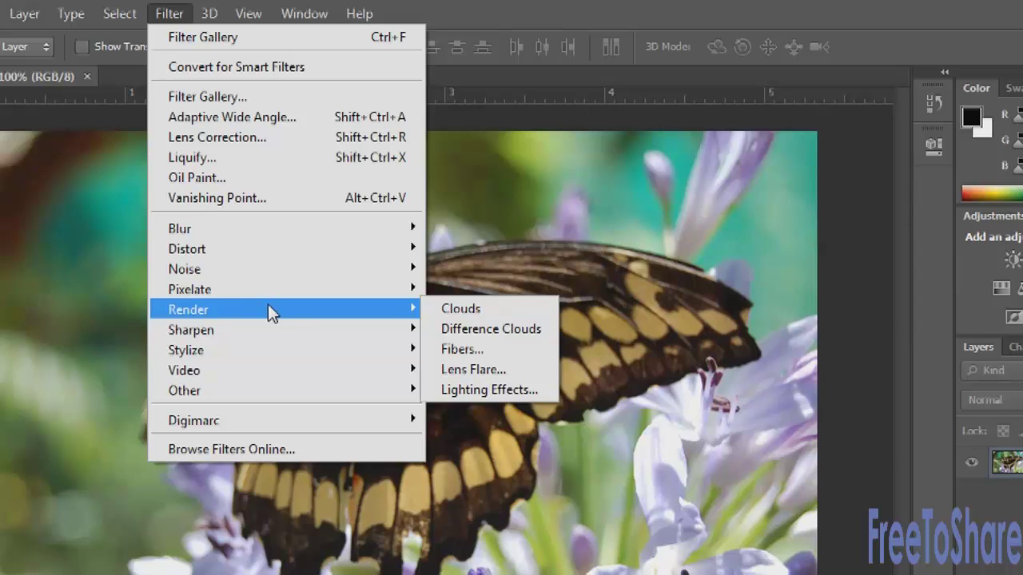
{"action": "left_click", "coordinate": [487, 366]}
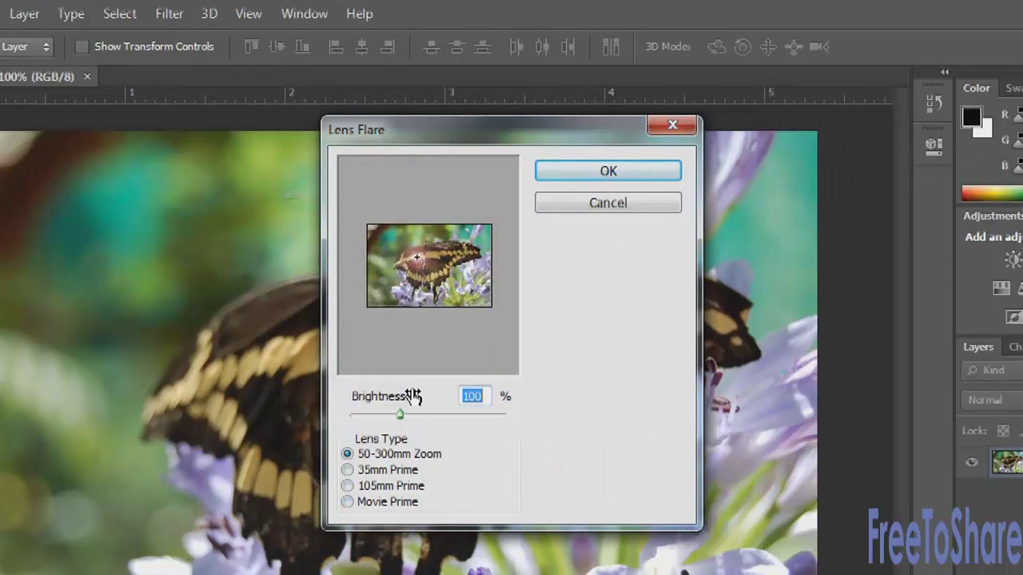
{"action": "left_click_drag", "start_coordinate": [399, 412], "coordinate": [421, 415]}
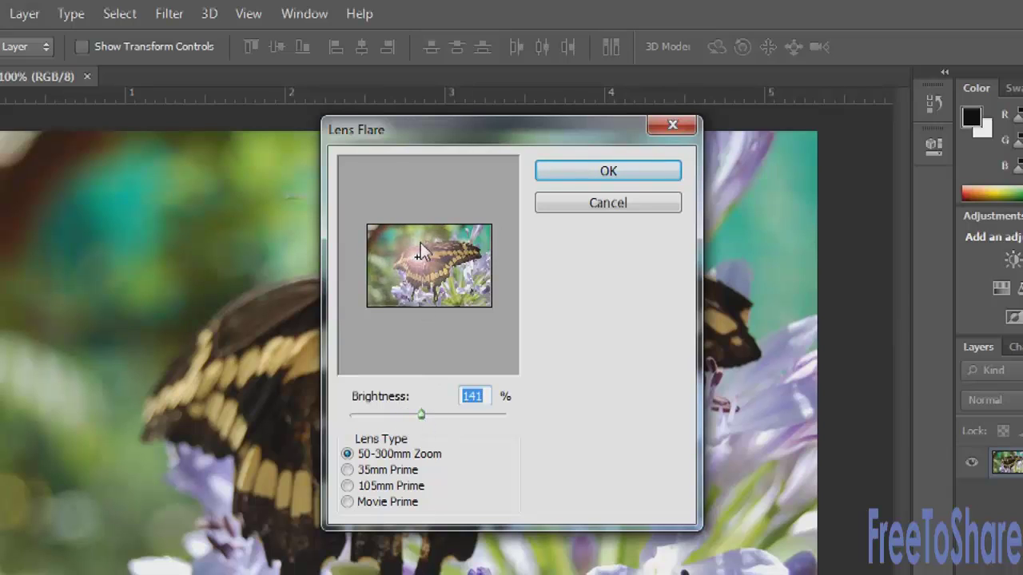
{"action": "left_click_drag", "start_coordinate": [420, 260], "coordinate": [386, 243]}
{"action": "left_click", "coordinate": [569, 169]}
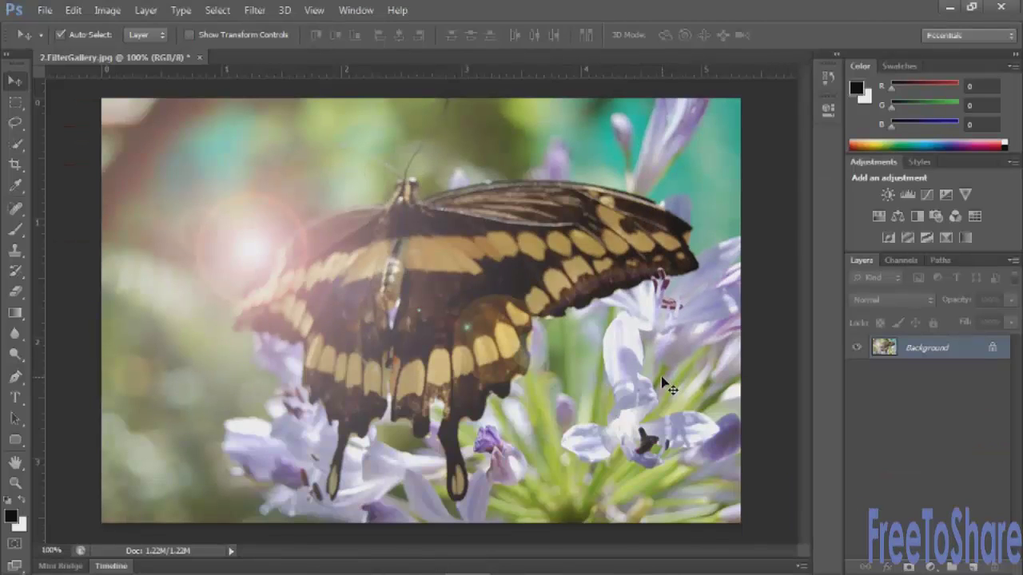
{"action": "key", "text": "ctrl+z"}
- Look through the available Sharpen, Stylize, Video, Other and Digimarc filters without applying any
{"action": "left_click", "coordinate": [254, 9]}
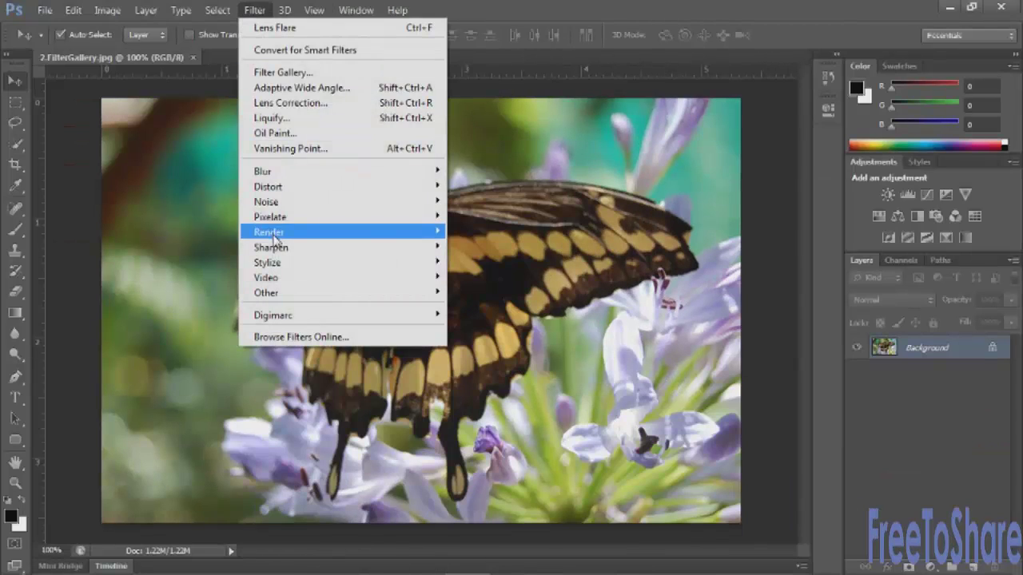
{"action": "mouse_move", "coordinate": [273, 249]}
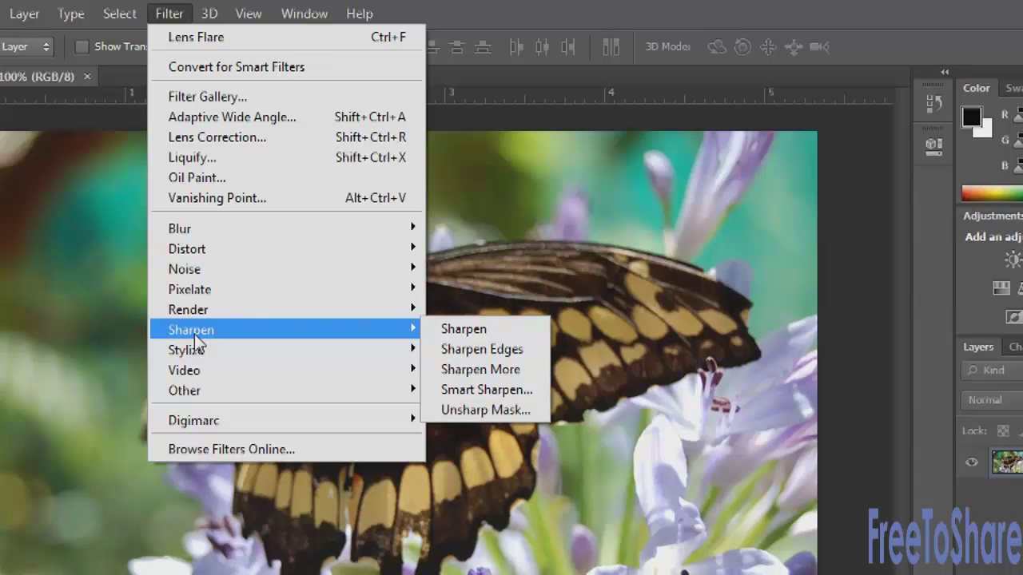
{"action": "mouse_move", "coordinate": [197, 354]}
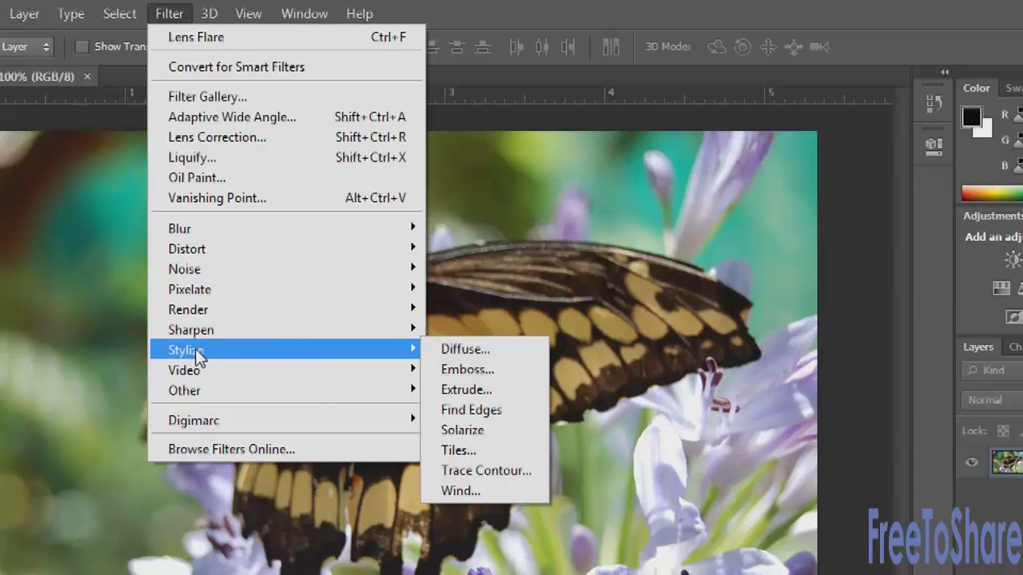
{"action": "mouse_move", "coordinate": [203, 372]}
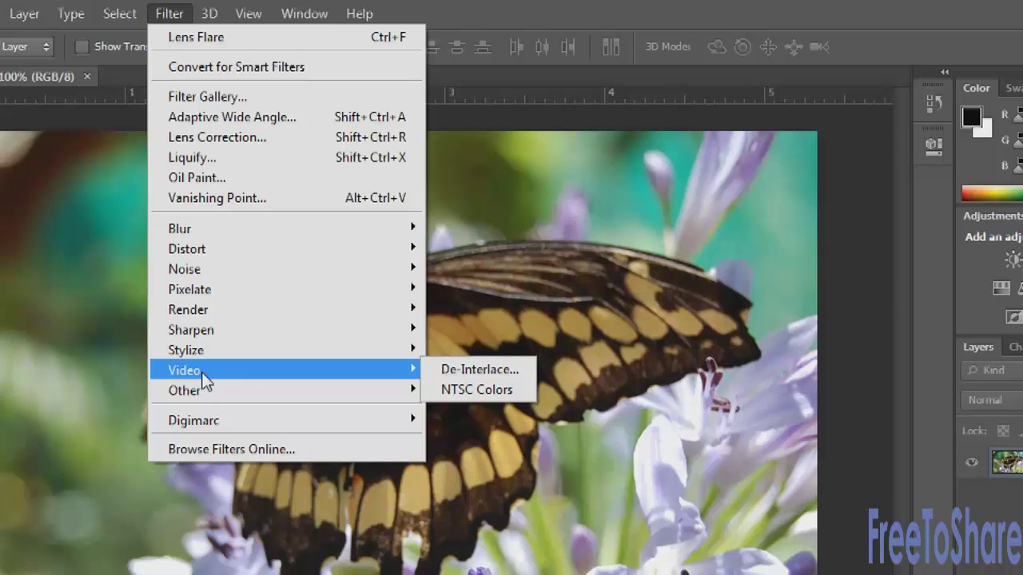
{"action": "mouse_move", "coordinate": [213, 396]}
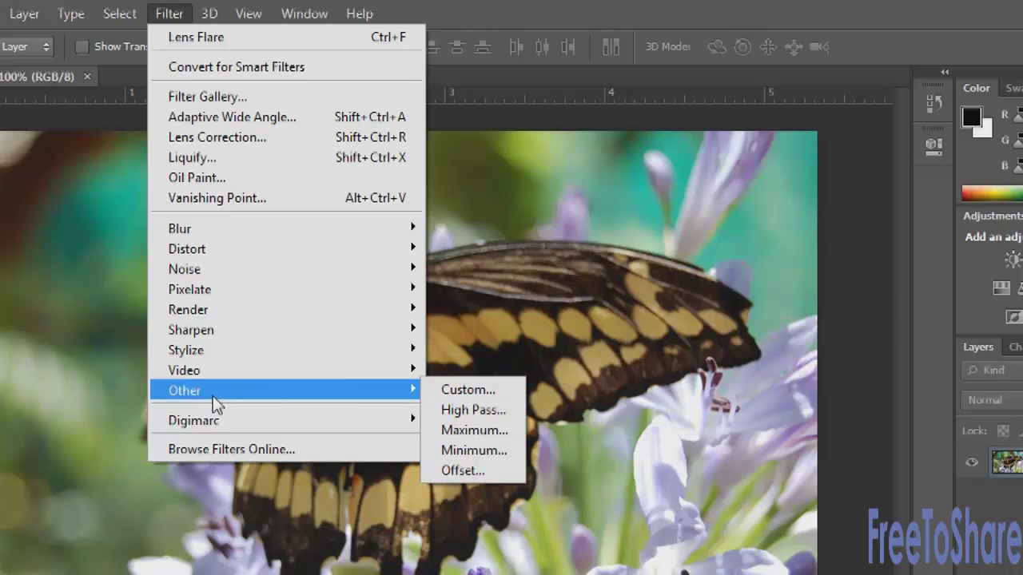
{"action": "mouse_move", "coordinate": [219, 416]}
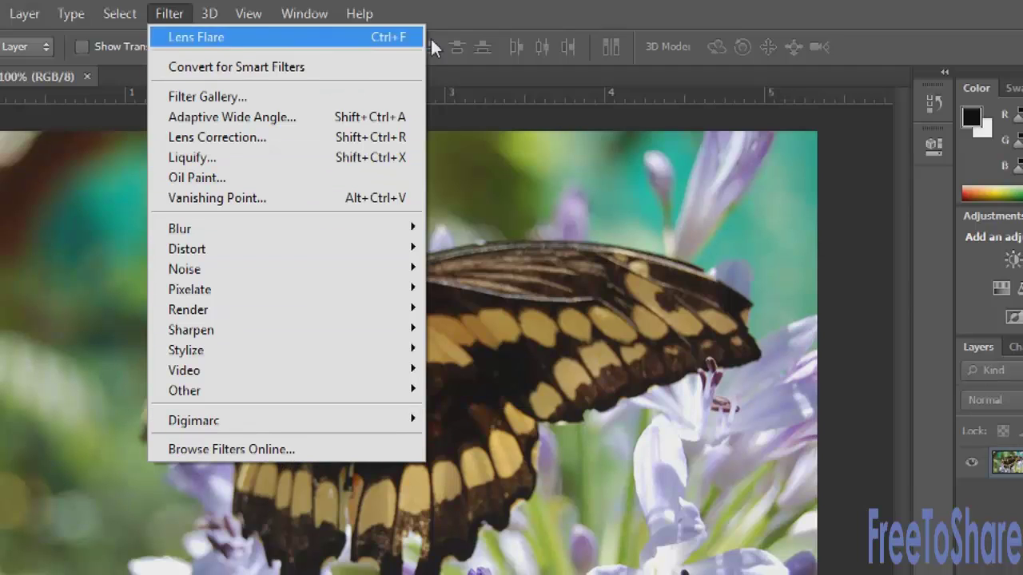
{"action": "left_click", "coordinate": [483, 5]}
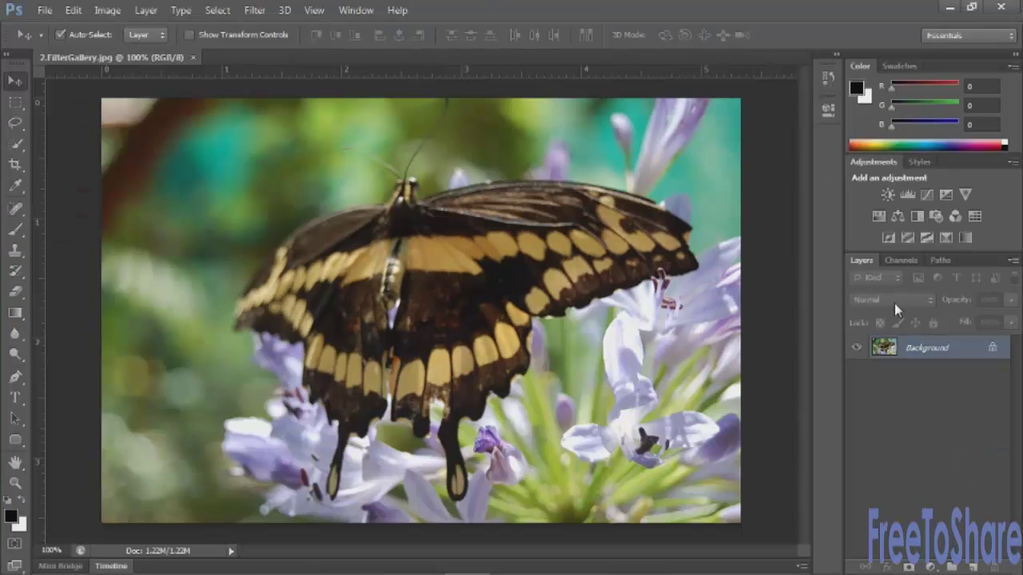
- Convert the Background layer to a smart object and apply the Filter Gallery's Artistic Cutout effect to it
{"action": "right_click", "coordinate": [919, 350]}
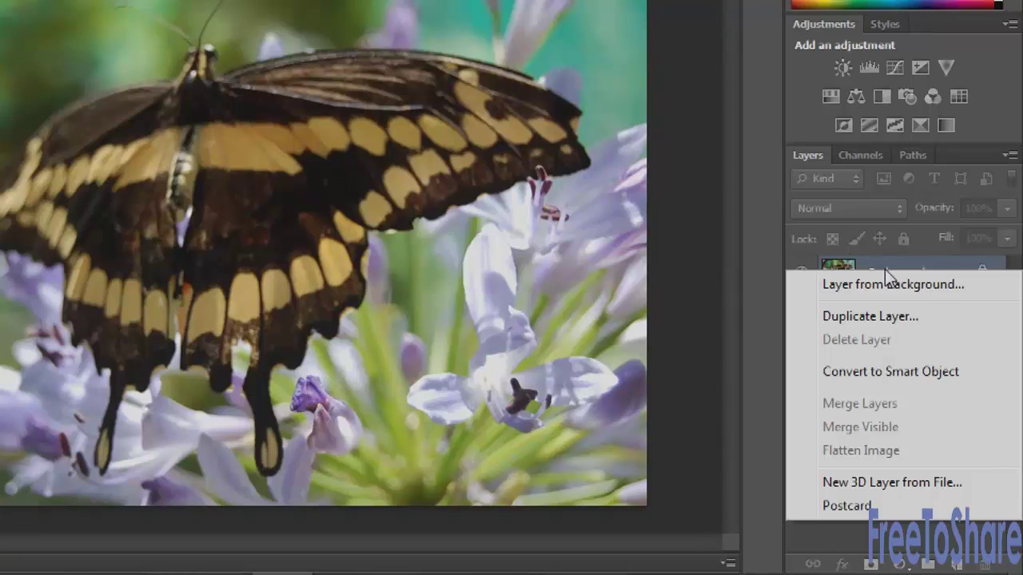
{"action": "left_click", "coordinate": [929, 371]}
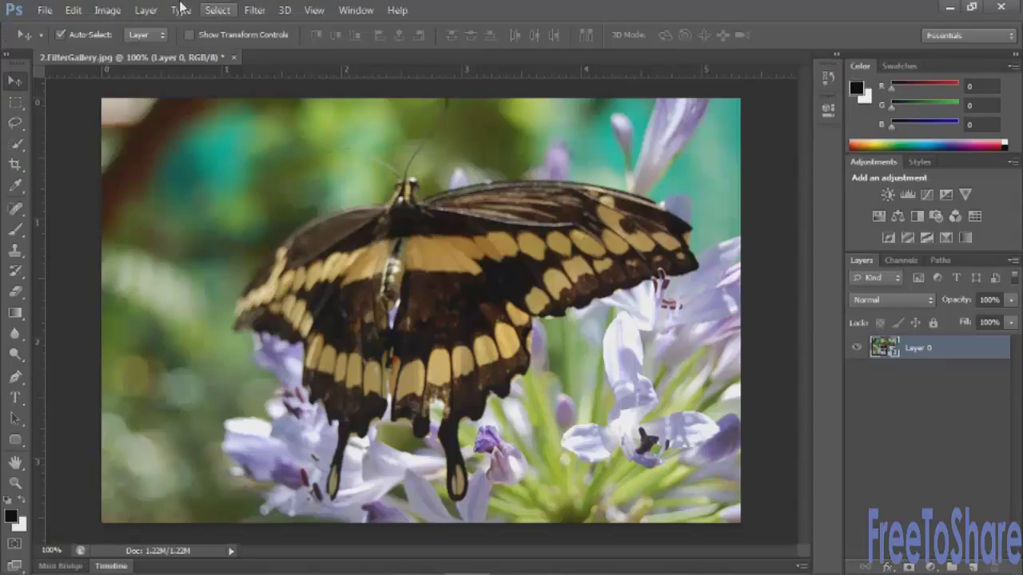
{"action": "left_click", "coordinate": [255, 10]}
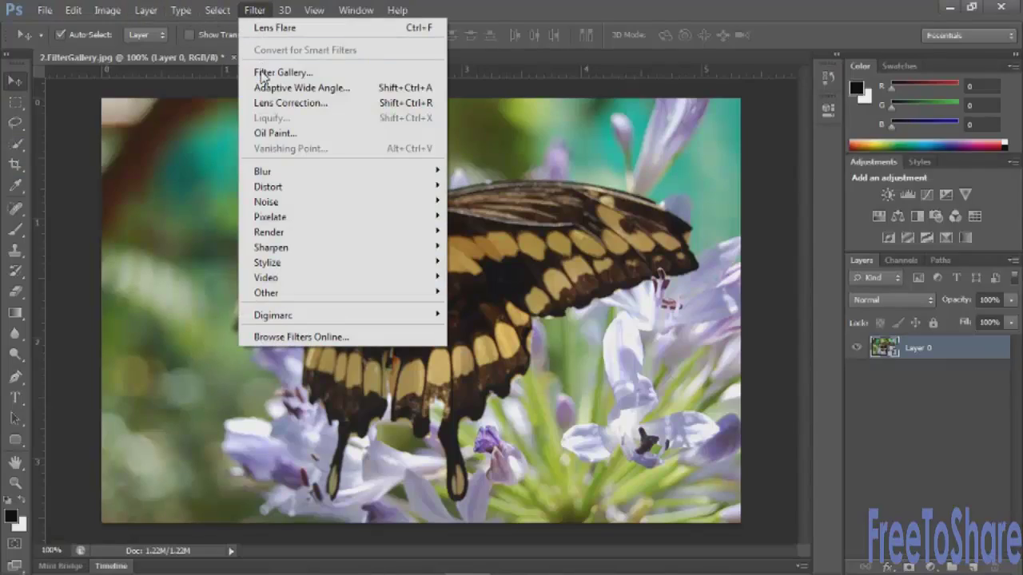
{"action": "left_click", "coordinate": [262, 71]}
{"action": "left_click", "coordinate": [598, 42]}
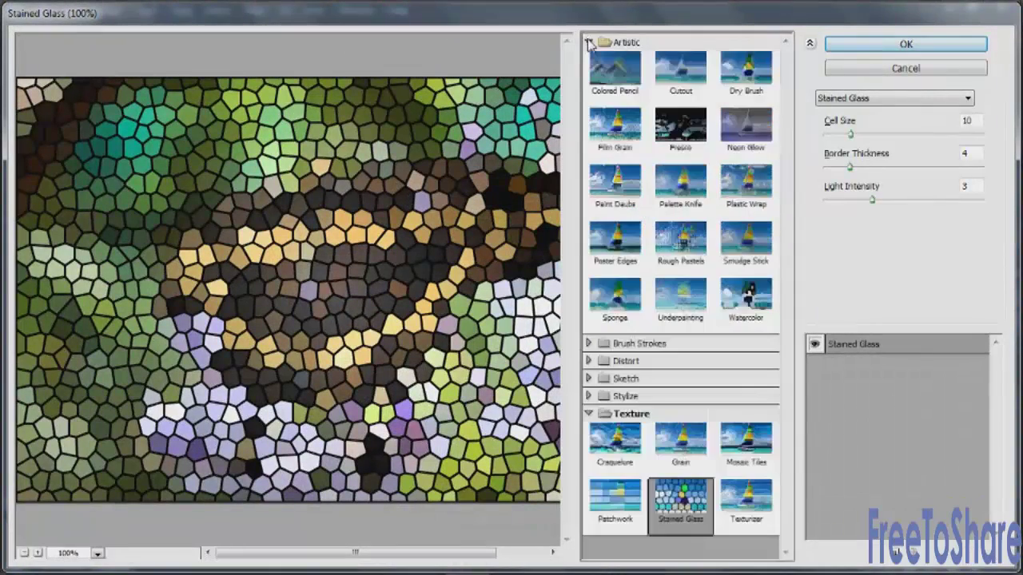
{"action": "left_click", "coordinate": [681, 80]}
{"action": "left_click", "coordinate": [893, 44]}
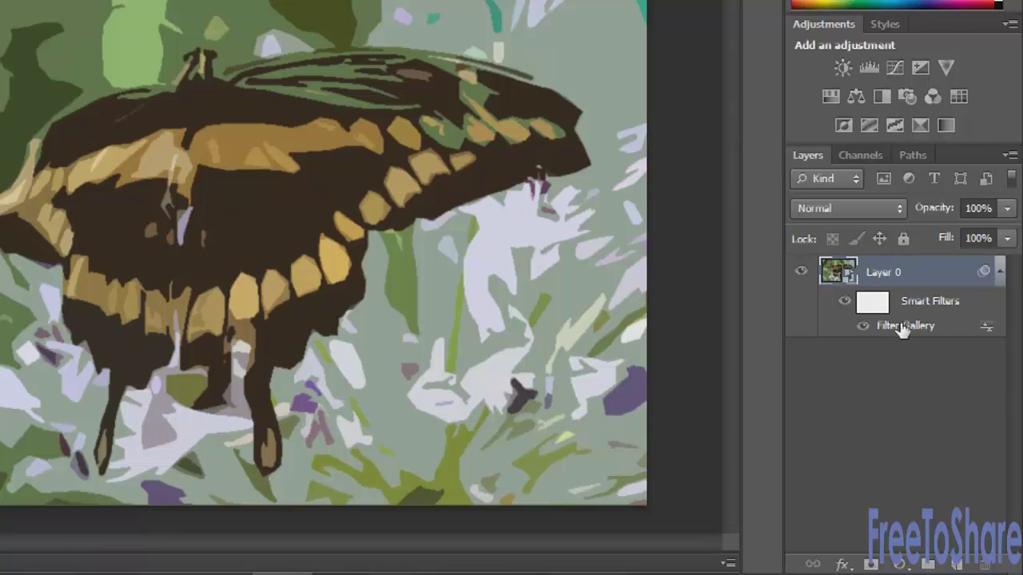
- View the blending options of the Filter Gallery smart filter and close them without changes
{"action": "double_click", "coordinate": [987, 330]}
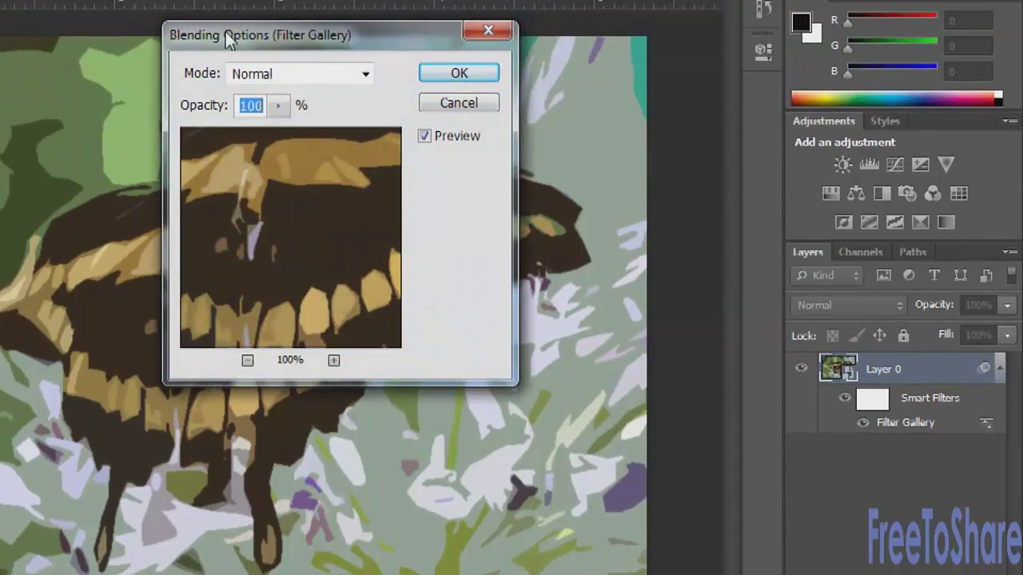
{"action": "left_click", "coordinate": [461, 103]}
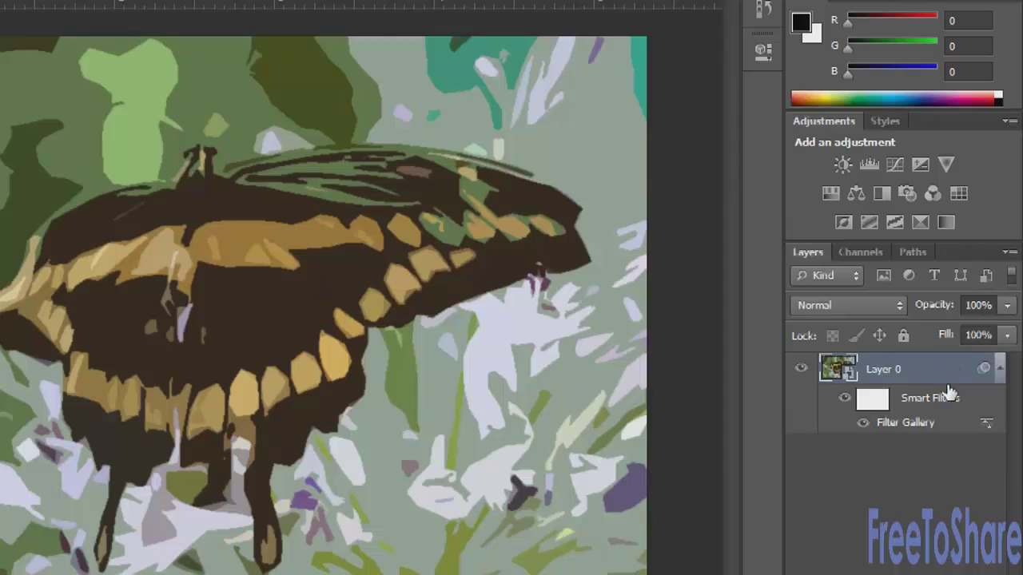